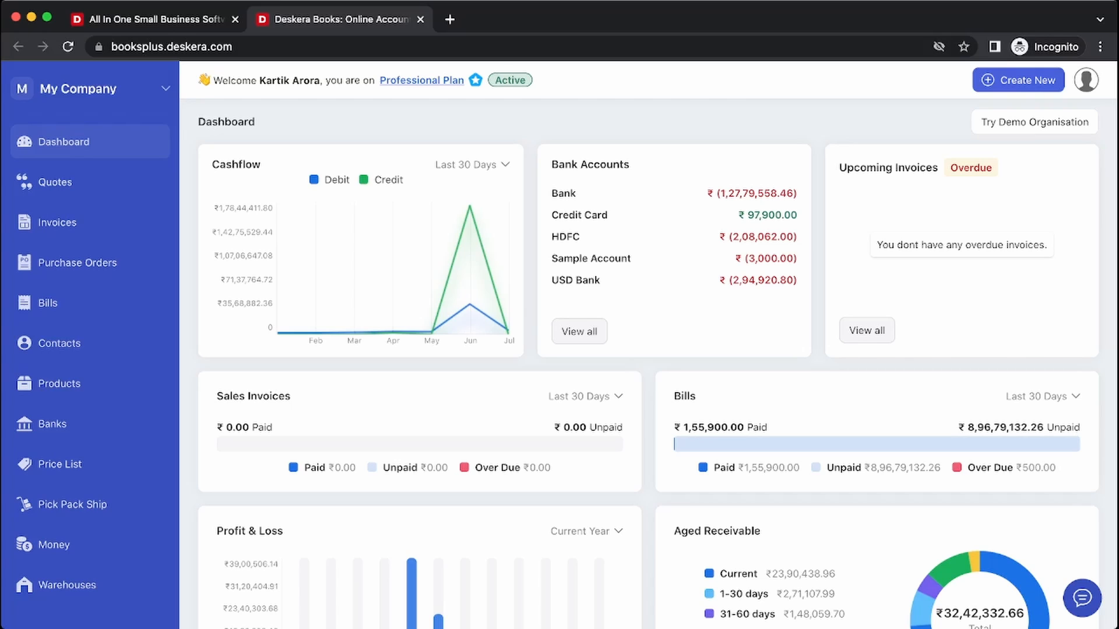
Create a new invoice and assign the Walkin contact to it
{"action": "left_click", "coordinate": [1018, 80]}
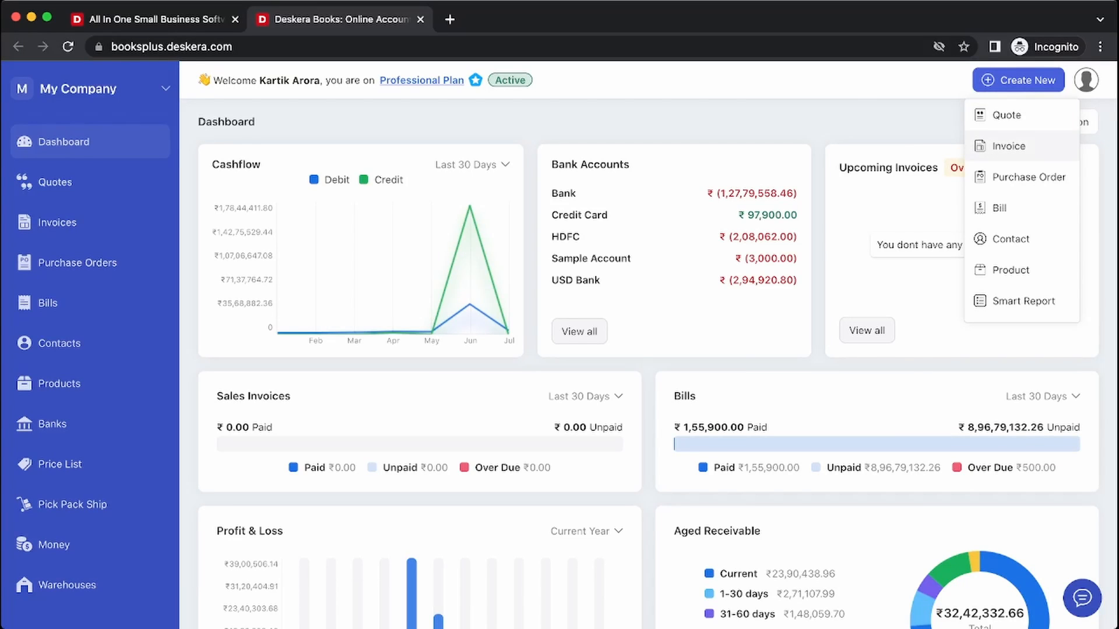
{"action": "left_click", "coordinate": [986, 140]}
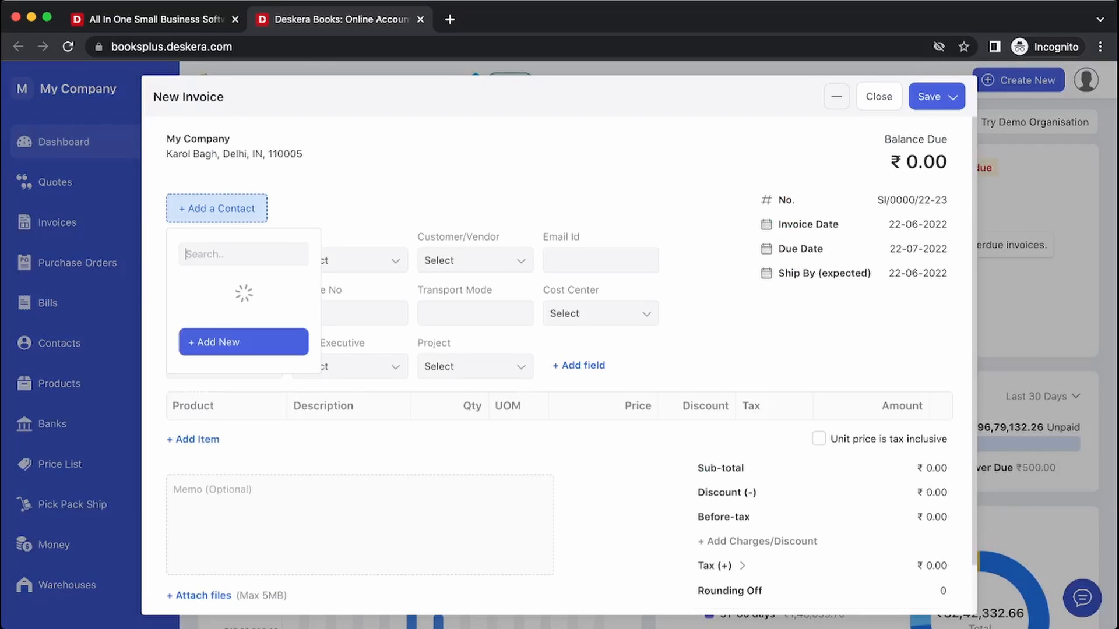
{"action": "type", "text": "walk"}
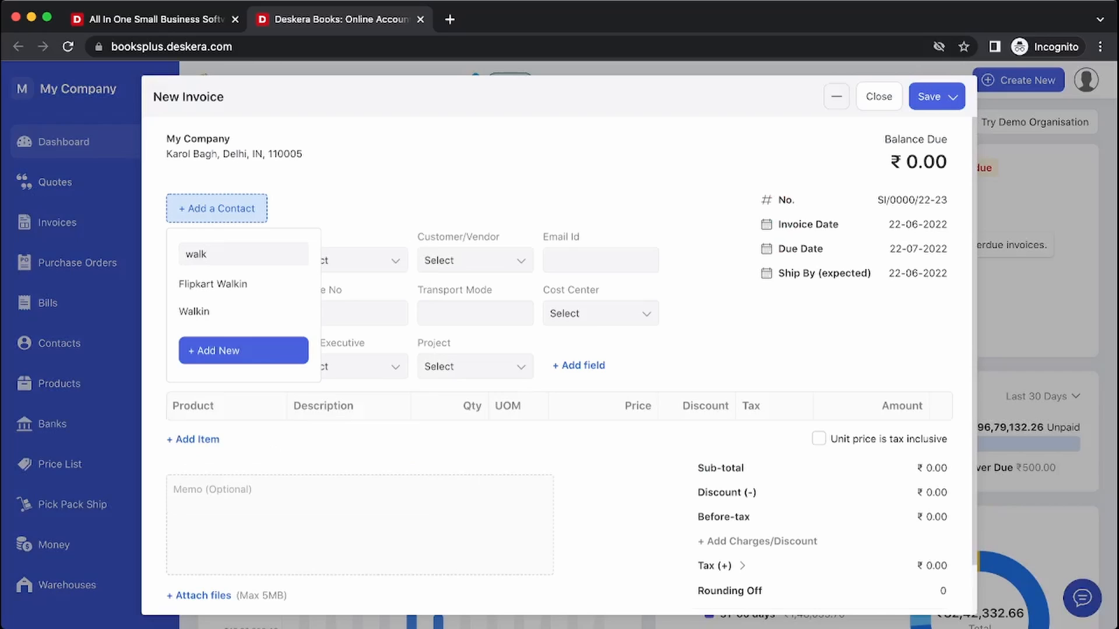
{"action": "left_click", "coordinate": [194, 312]}
Add the Laptop product as a line item with a price of 10,000 and GST 0% tax
{"action": "scroll", "coordinate": [349, 385], "scroll_direction": "down", "scroll_amount": 2}
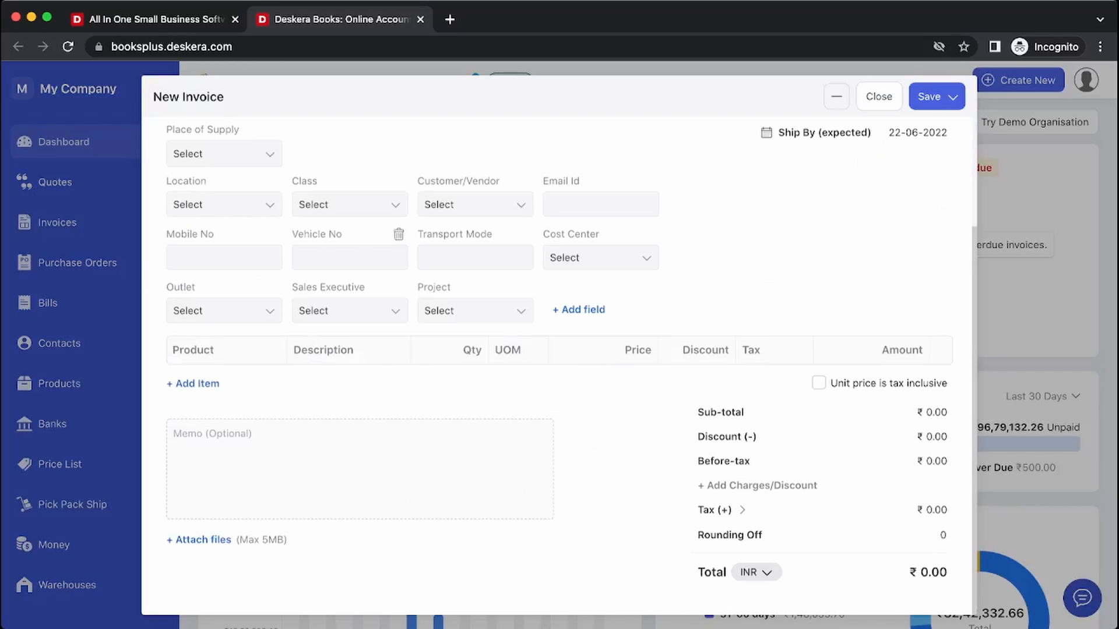
{"action": "left_click", "coordinate": [193, 384]}
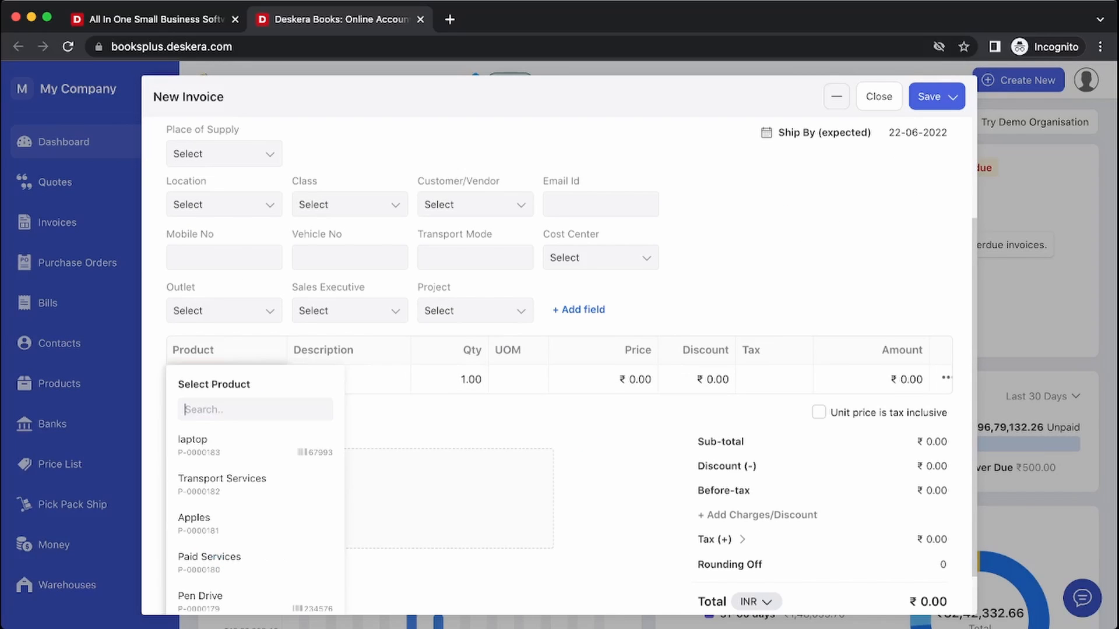
{"action": "type", "text": "laptop"}
{"action": "left_click", "coordinate": [209, 520]}
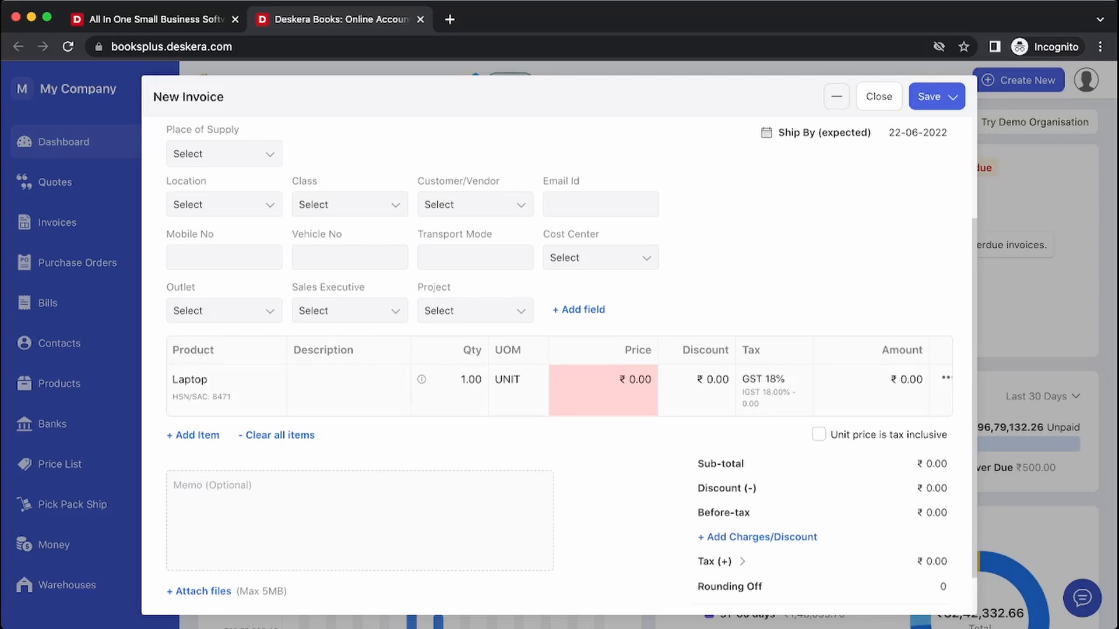
{"action": "left_click", "coordinate": [604, 389]}
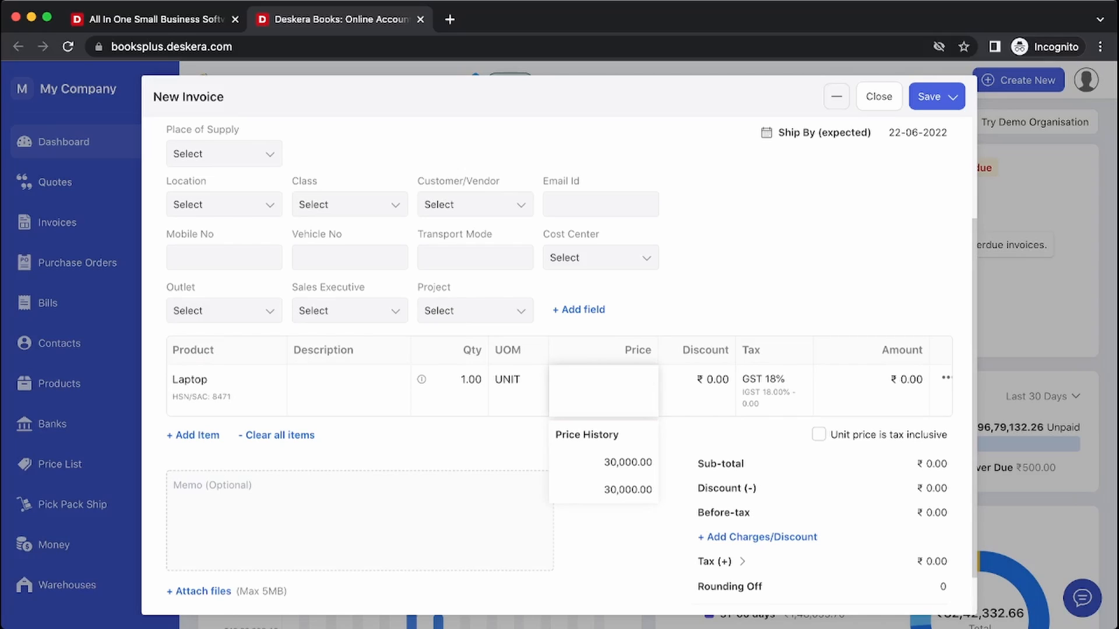
{"action": "type", "text": "10000"}
{"action": "left_click", "coordinate": [774, 389]}
{"action": "left_click", "coordinate": [774, 389]}
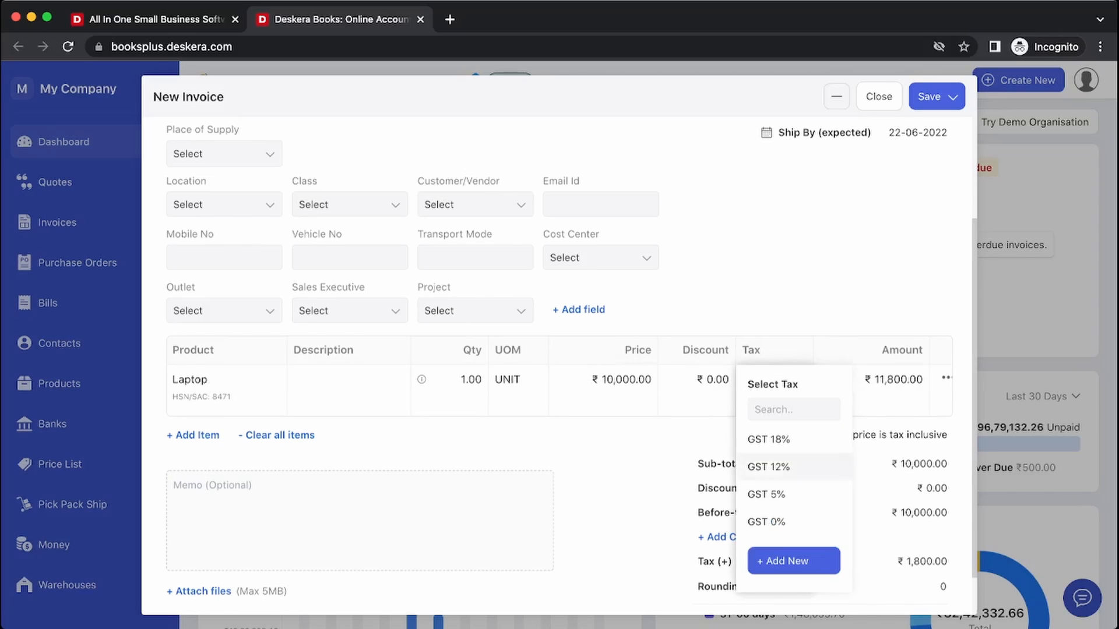
{"action": "left_click", "coordinate": [766, 522]}
Add a global discount to the invoice and set it to apply Post-Tax
{"action": "scroll", "coordinate": [767, 521], "scroll_direction": "down", "scroll_amount": 2}
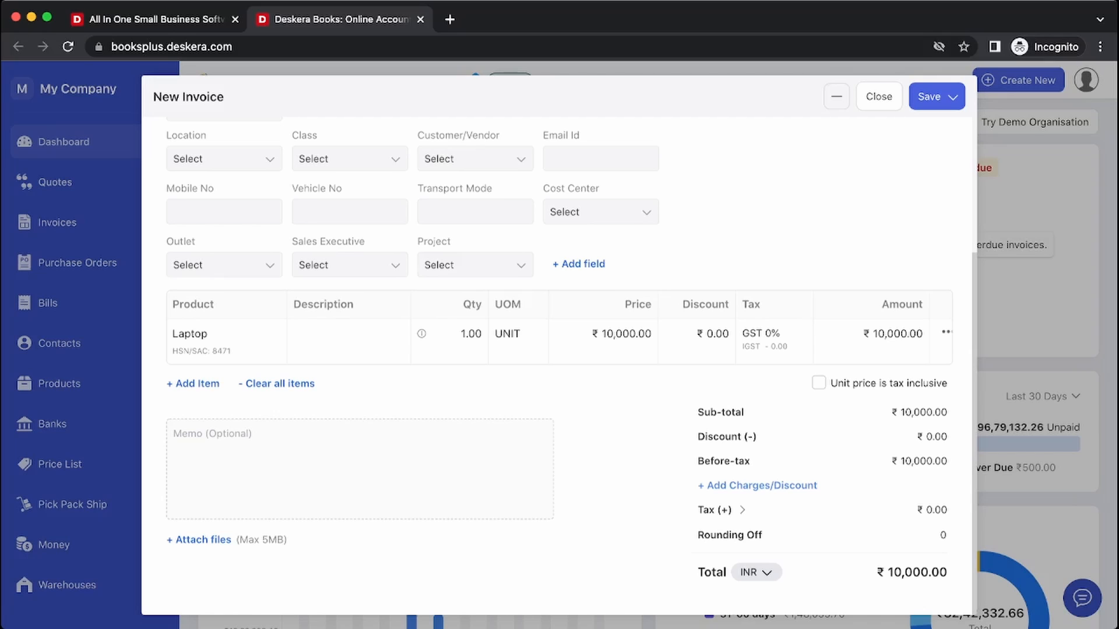
{"action": "left_click", "coordinate": [757, 486]}
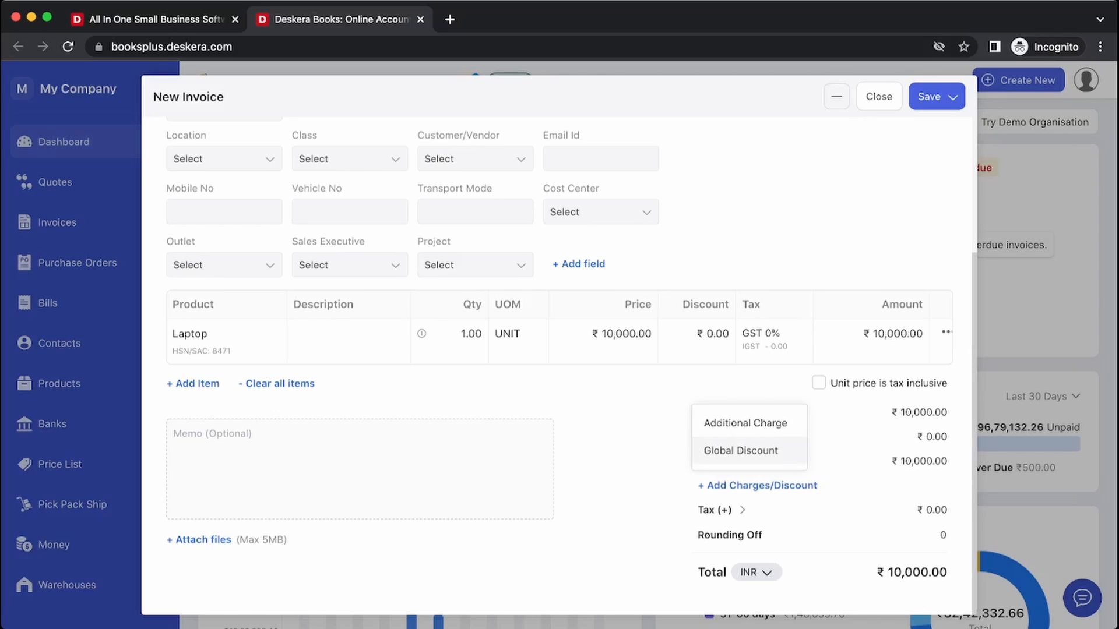
{"action": "left_click", "coordinate": [741, 450]}
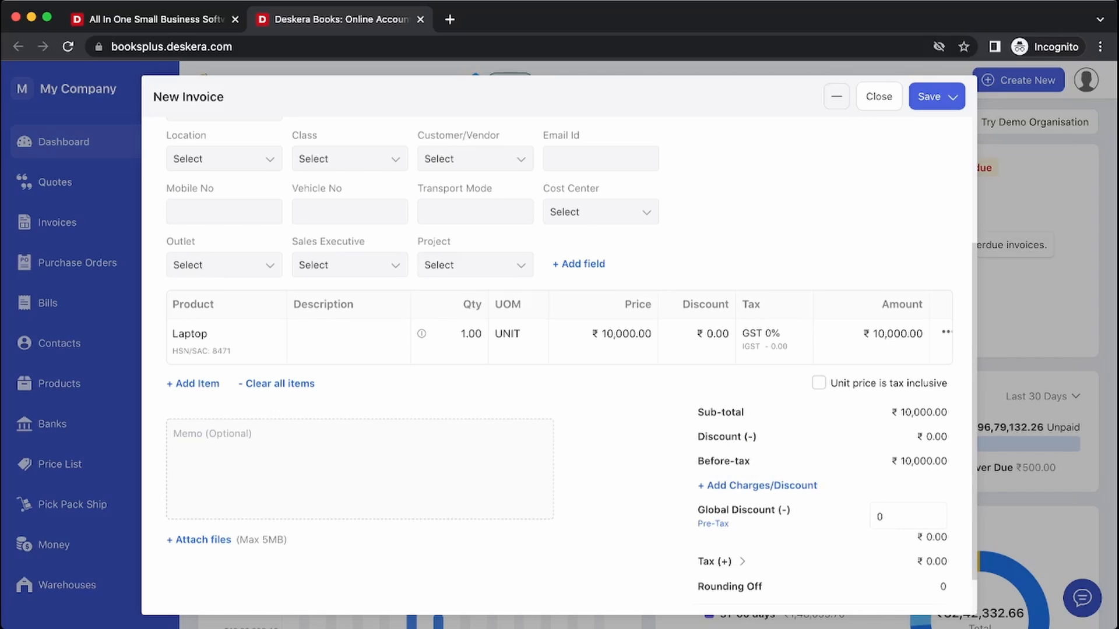
{"action": "scroll", "coordinate": [560, 349], "scroll_direction": "down", "scroll_amount": 2}
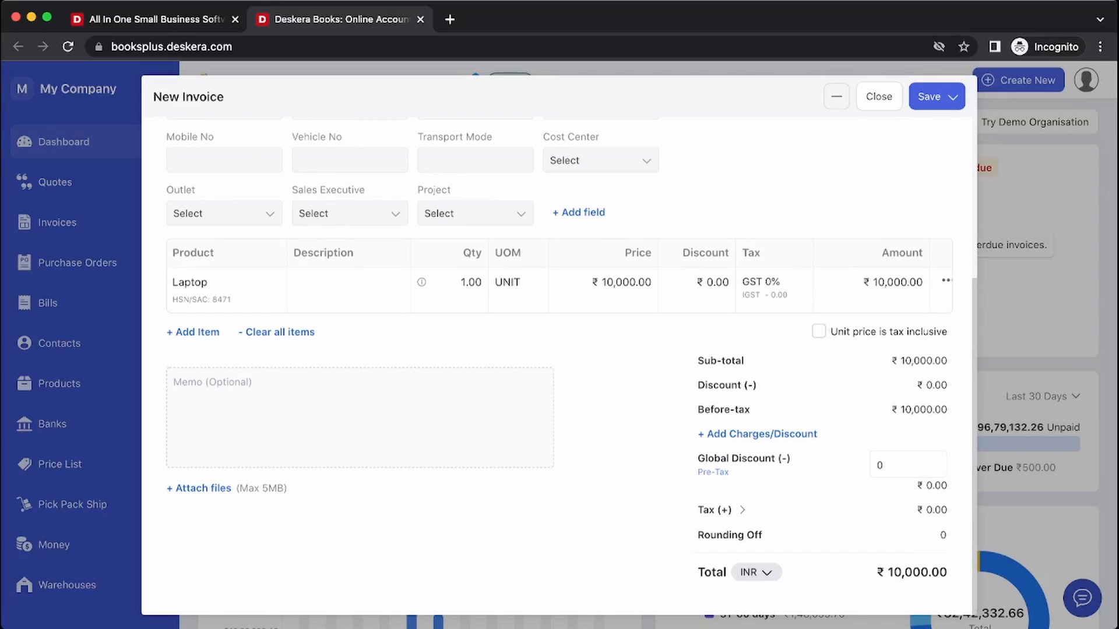
{"action": "left_click", "coordinate": [713, 472]}
{"action": "left_click", "coordinate": [732, 527]}
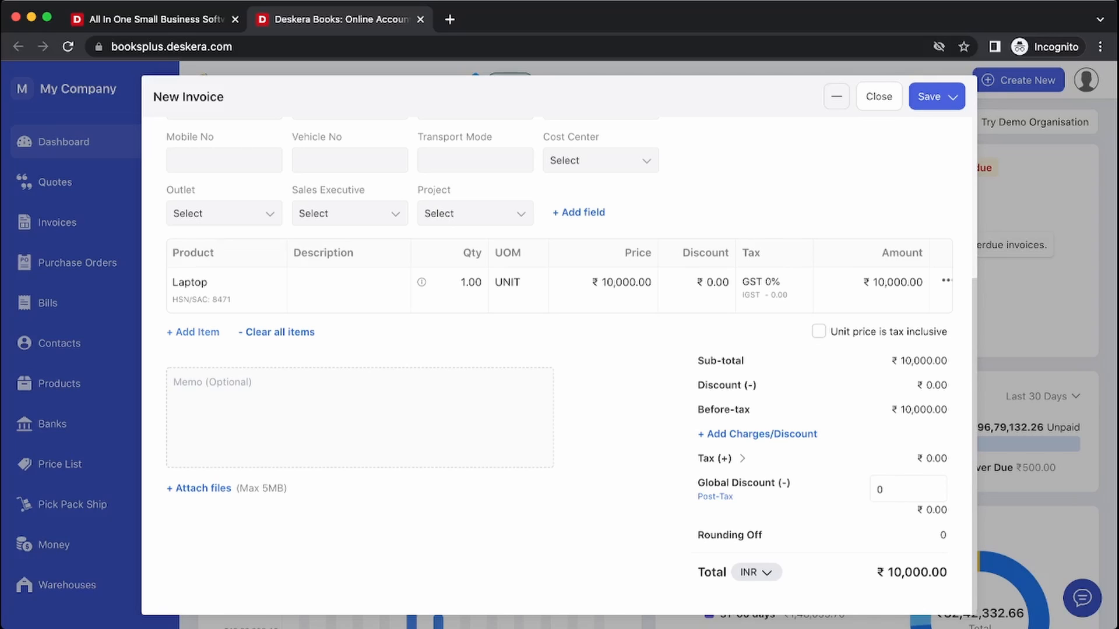
Add the Pen Drive product as a second line item with a quantity of 2
{"action": "left_click", "coordinate": [194, 332]}
{"action": "left_click", "coordinate": [194, 330]}
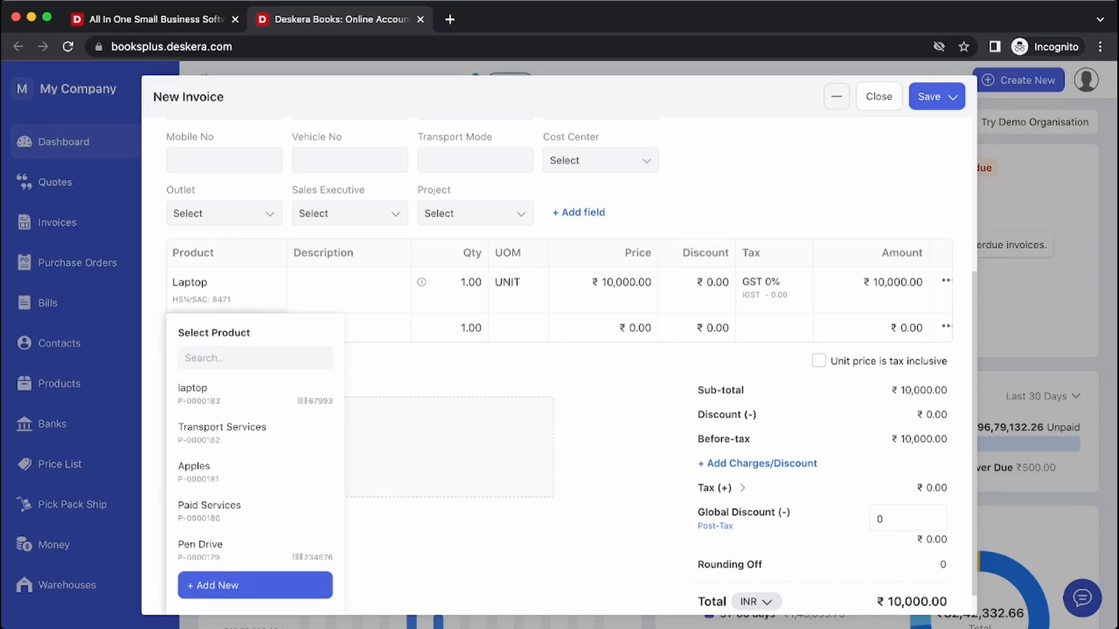
{"action": "left_click", "coordinate": [200, 547]}
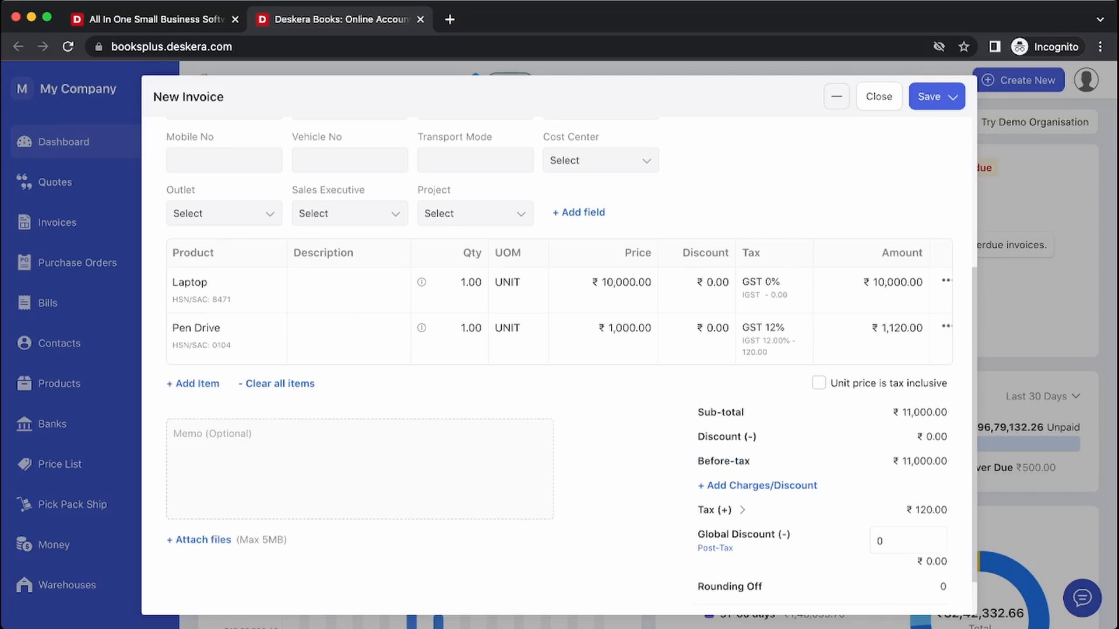
{"action": "left_click", "coordinate": [471, 328]}
{"action": "type", "text": "2"}
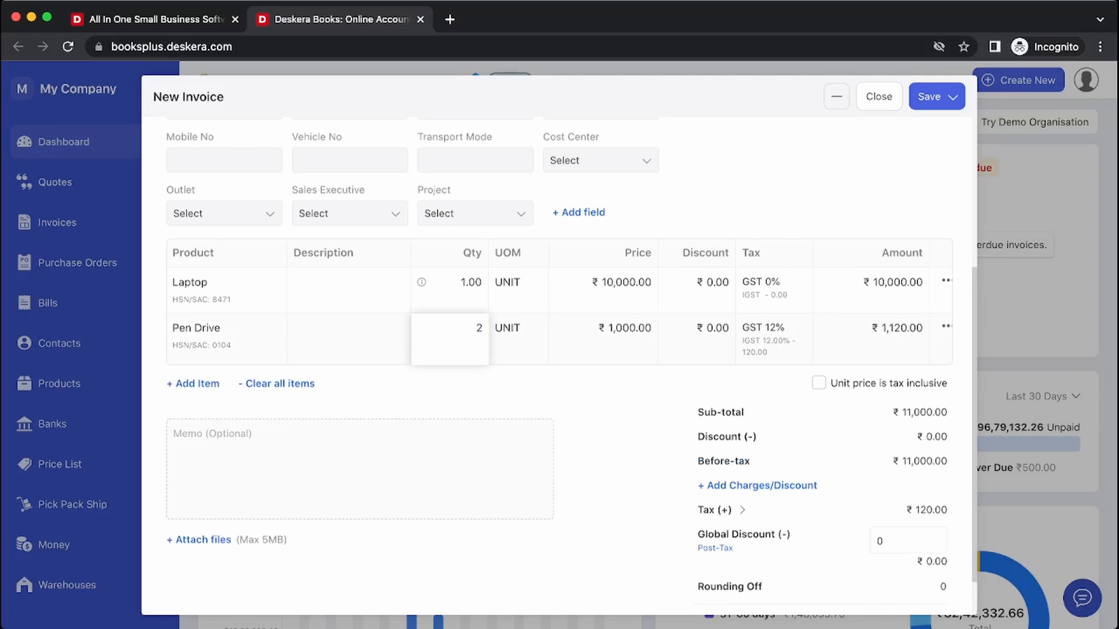
{"action": "key", "text": "Return"}
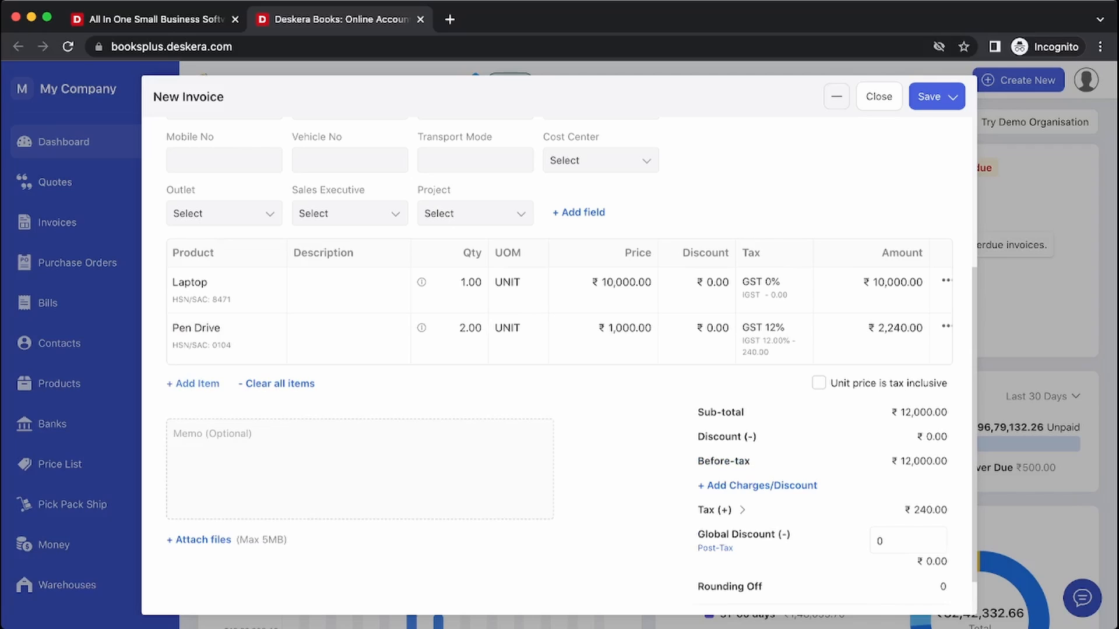
Add the Charging Cable product as a third line item on the invoice
{"action": "left_click", "coordinate": [193, 383]}
{"action": "left_click", "coordinate": [198, 381]}
{"action": "scroll", "coordinate": [226, 486], "scroll_direction": "down", "scroll_amount": 2}
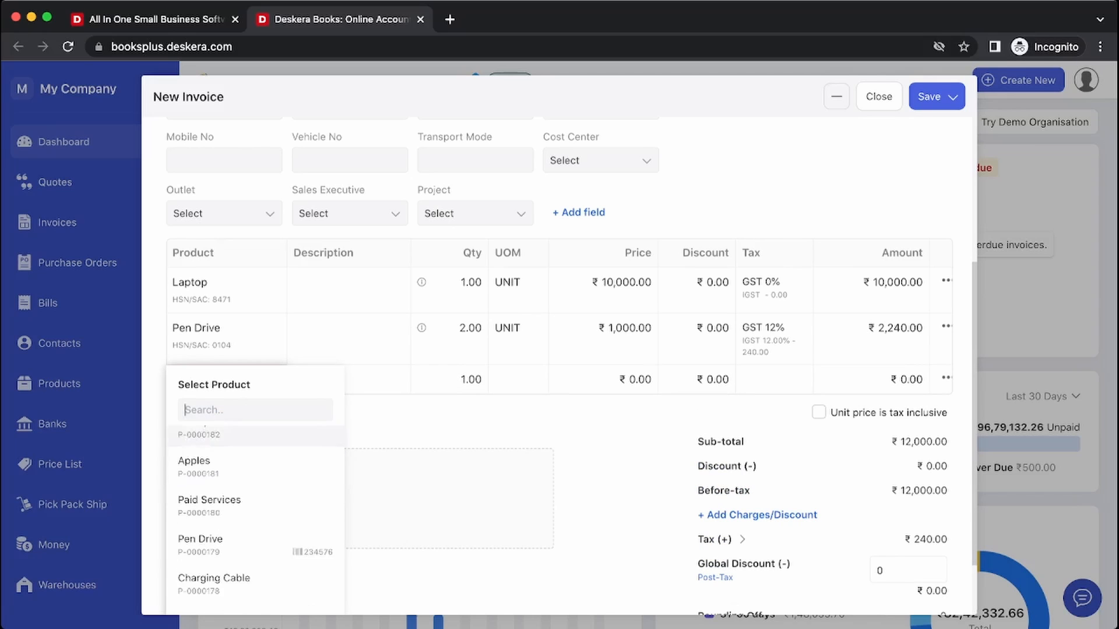
{"action": "scroll", "coordinate": [227, 489], "scroll_direction": "down", "scroll_amount": 2}
{"action": "left_click", "coordinate": [221, 489]}
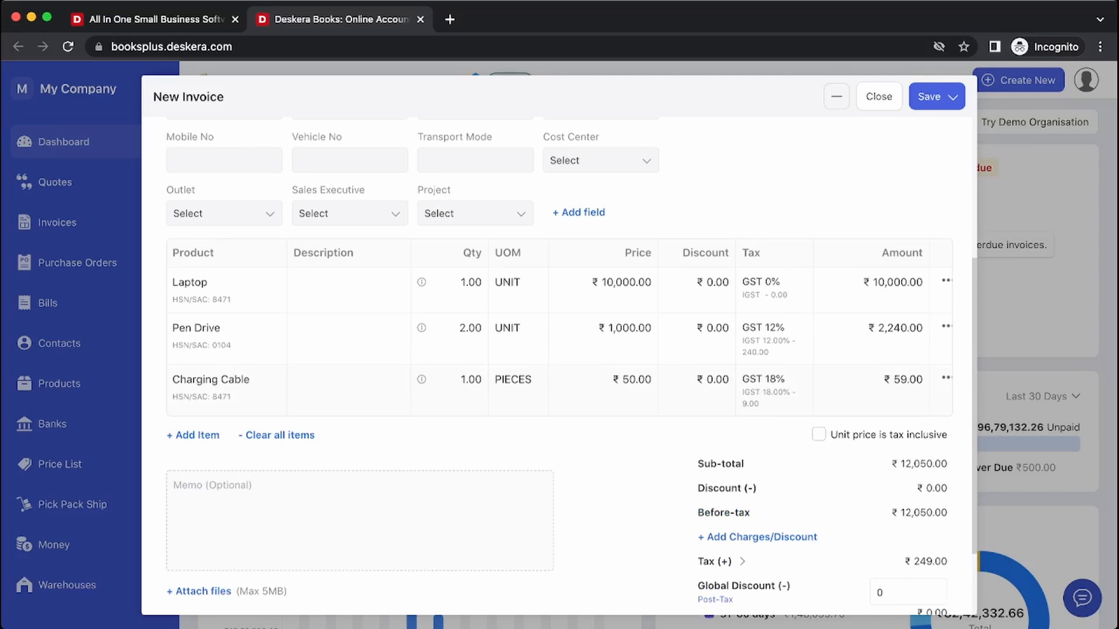
Set the post-tax global discount to a flat amount of 100
{"action": "scroll", "coordinate": [559, 368], "scroll_direction": "down", "scroll_amount": 2}
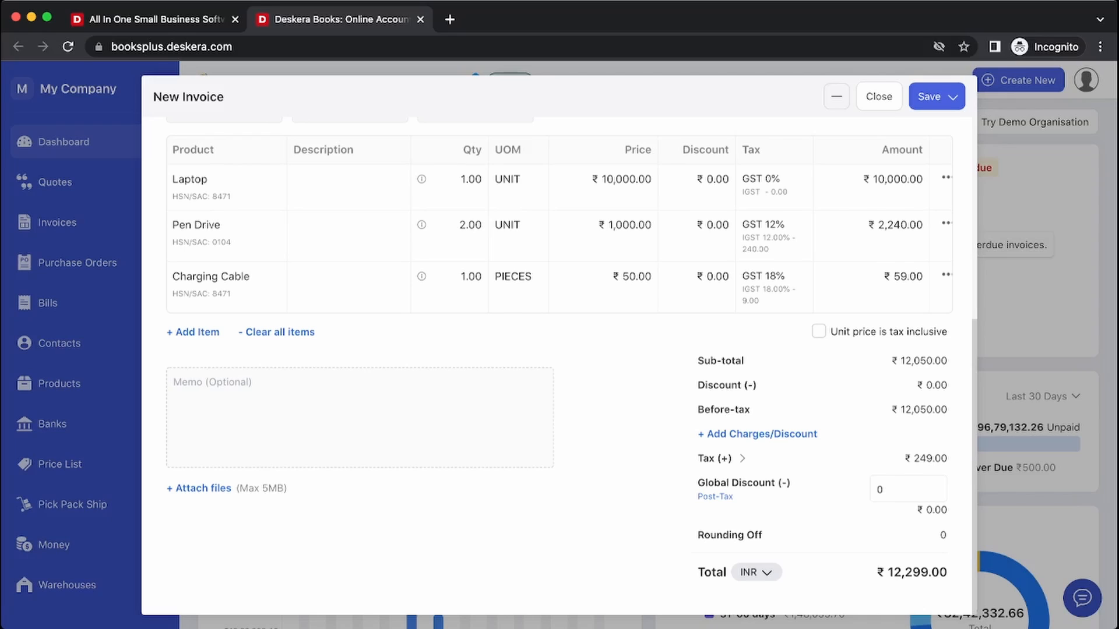
{"action": "left_click", "coordinate": [908, 489]}
{"action": "type", "text": "100"}
Change the global discount to 10% and apply it Pre-Tax
{"action": "left_click", "coordinate": [908, 489]}
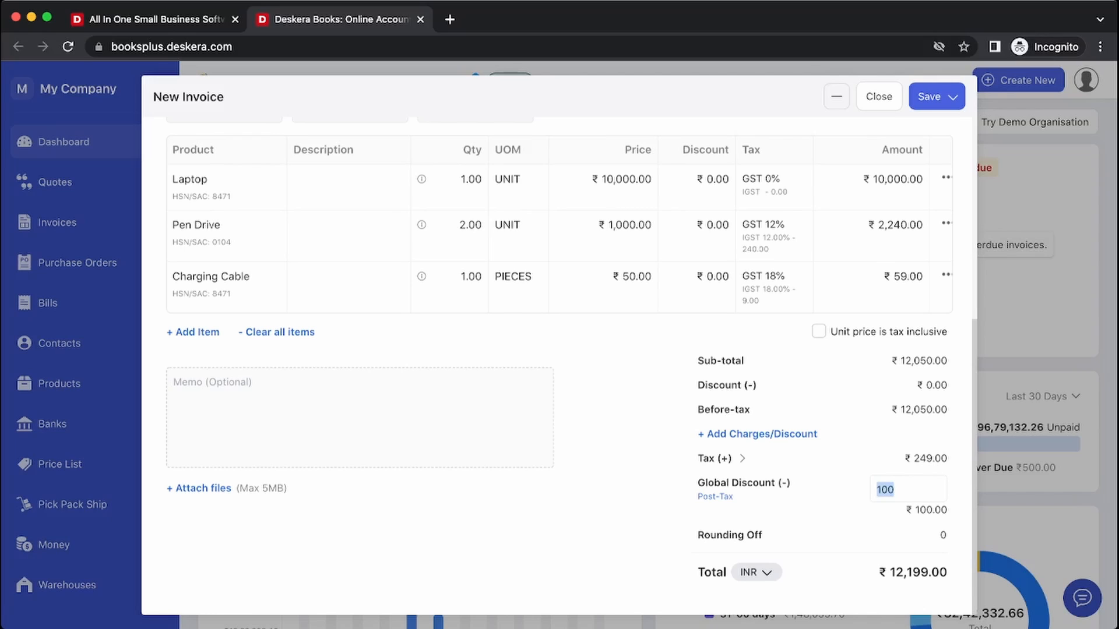
{"action": "type", "text": "10%"}
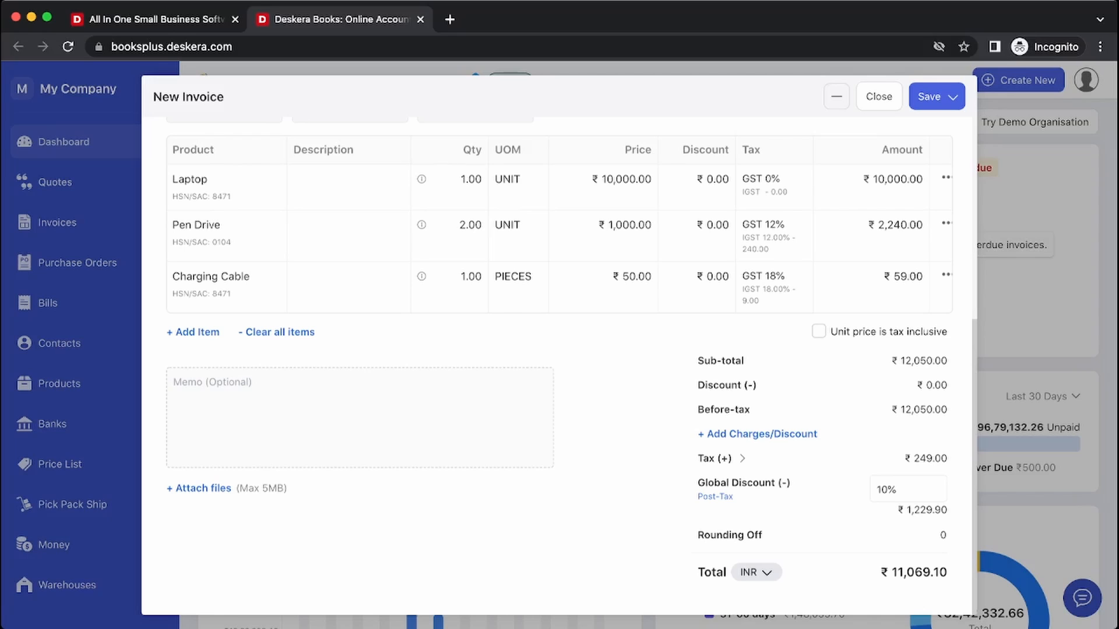
{"action": "left_click", "coordinate": [715, 497]}
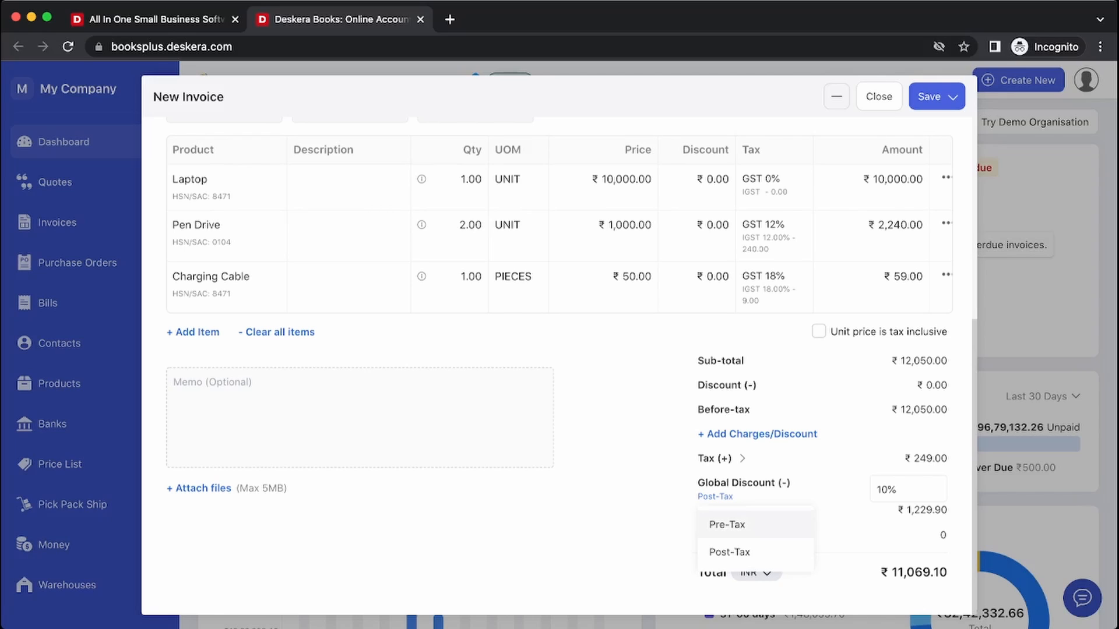
{"action": "left_click", "coordinate": [727, 524]}
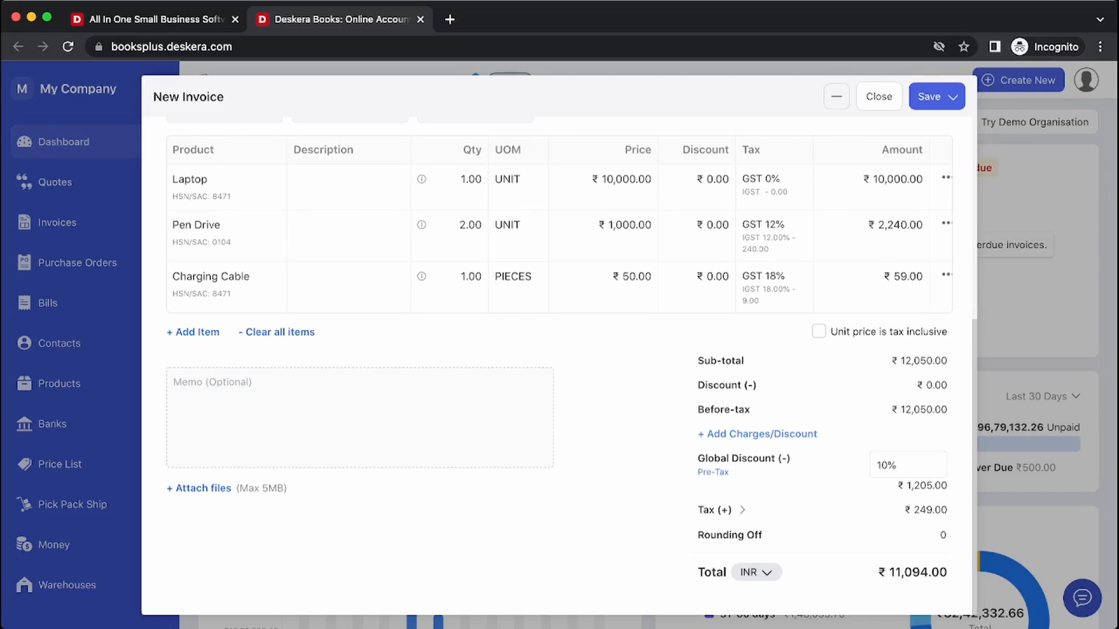
Start a new additional charge for the invoice, named Freight Charges, with the charge type Services
{"action": "left_click", "coordinate": [762, 435]}
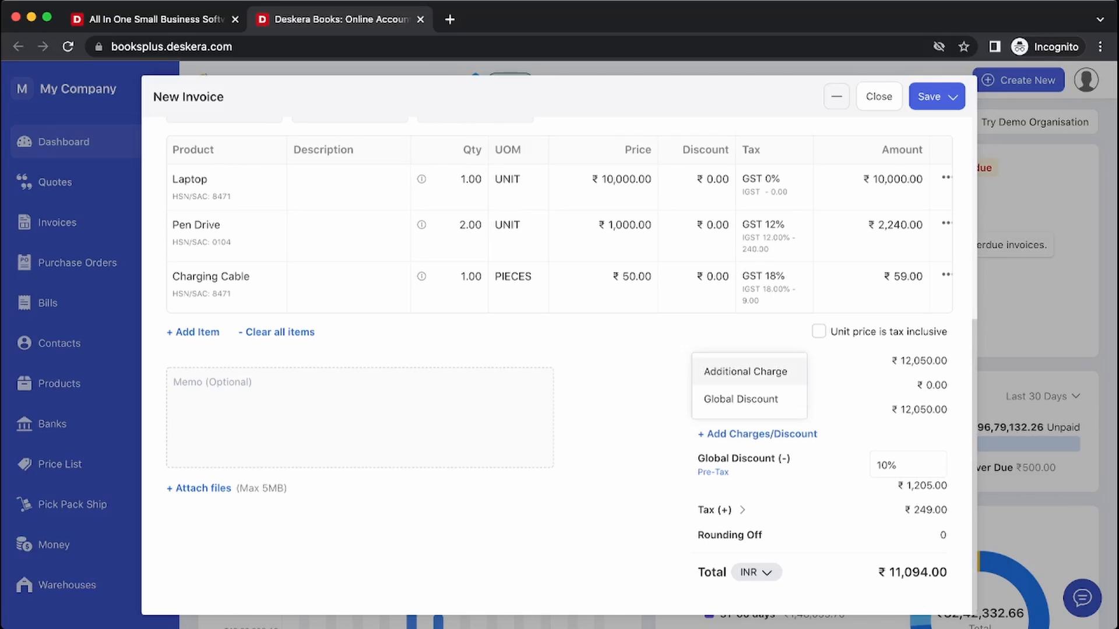
{"action": "left_click", "coordinate": [746, 372]}
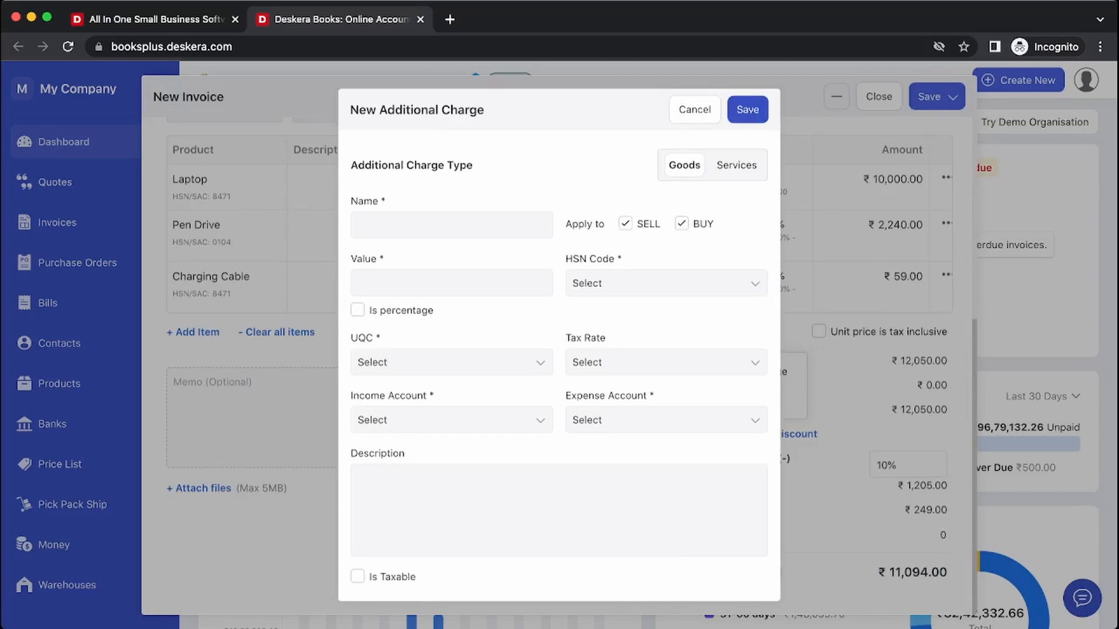
{"action": "type", "text": "Freight Charges"}
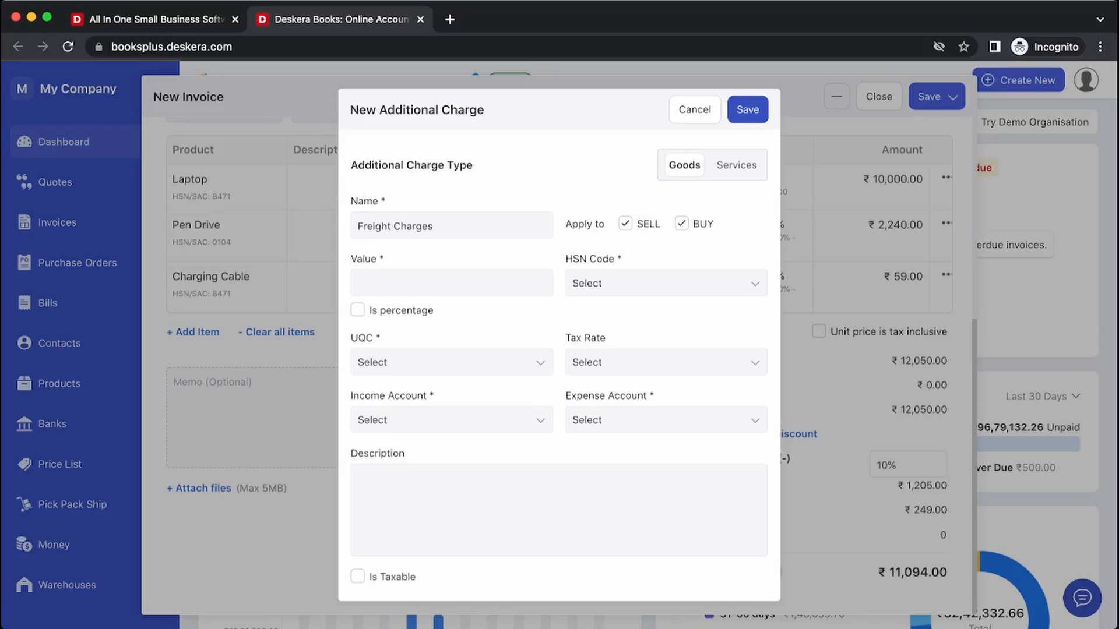
{"action": "left_click", "coordinate": [736, 166]}
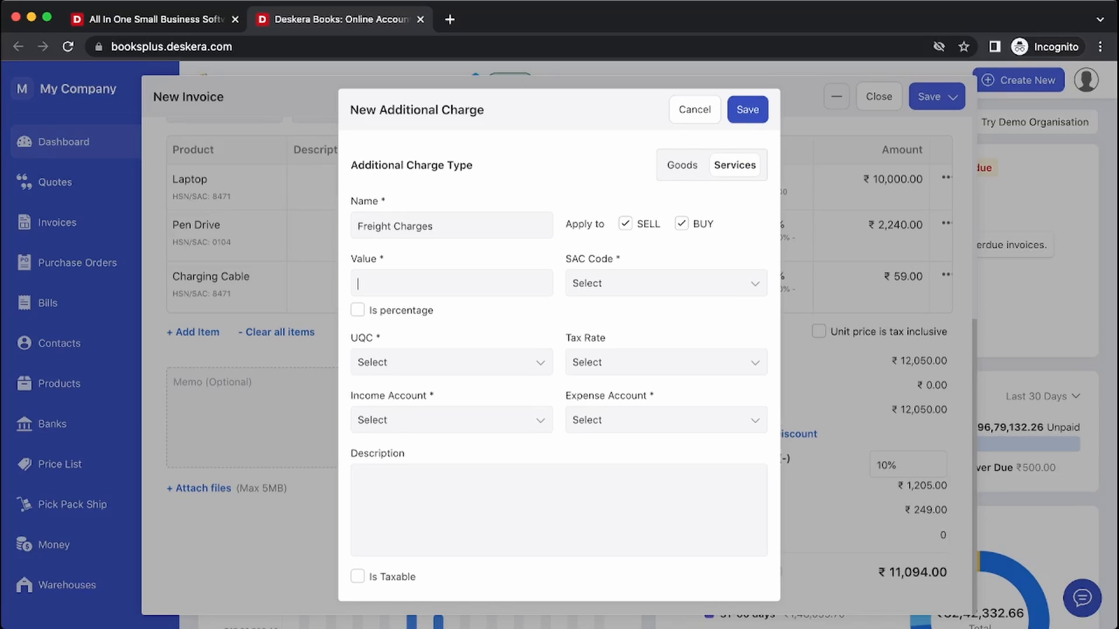
Define the Freight Charges value as a percentage, 5% of the Total
{"action": "left_click", "coordinate": [357, 310]}
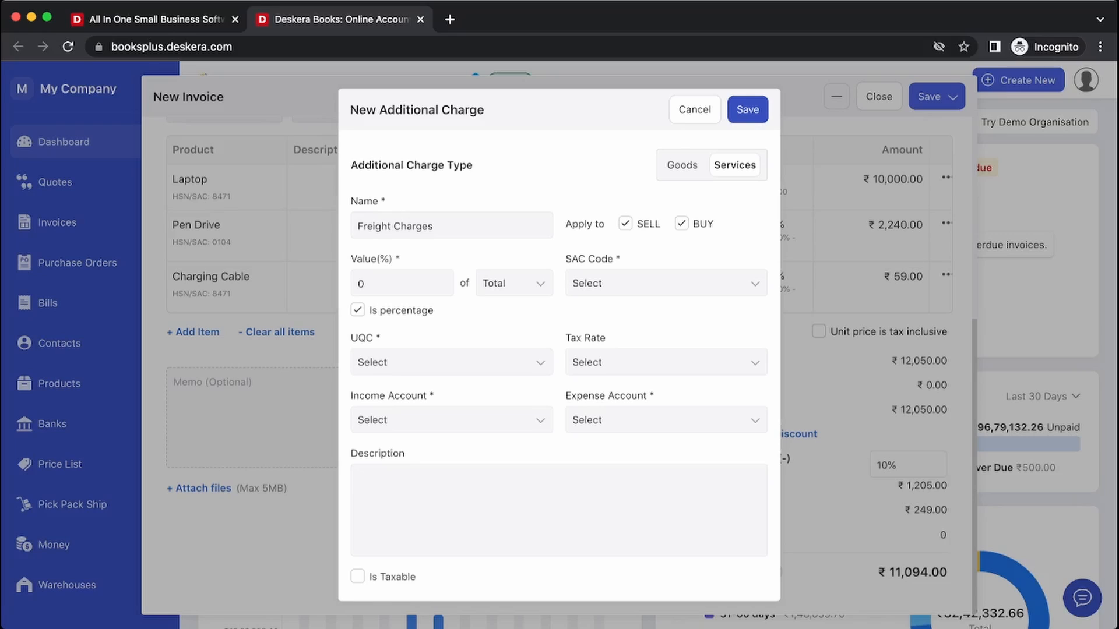
{"action": "left_click", "coordinate": [357, 310]}
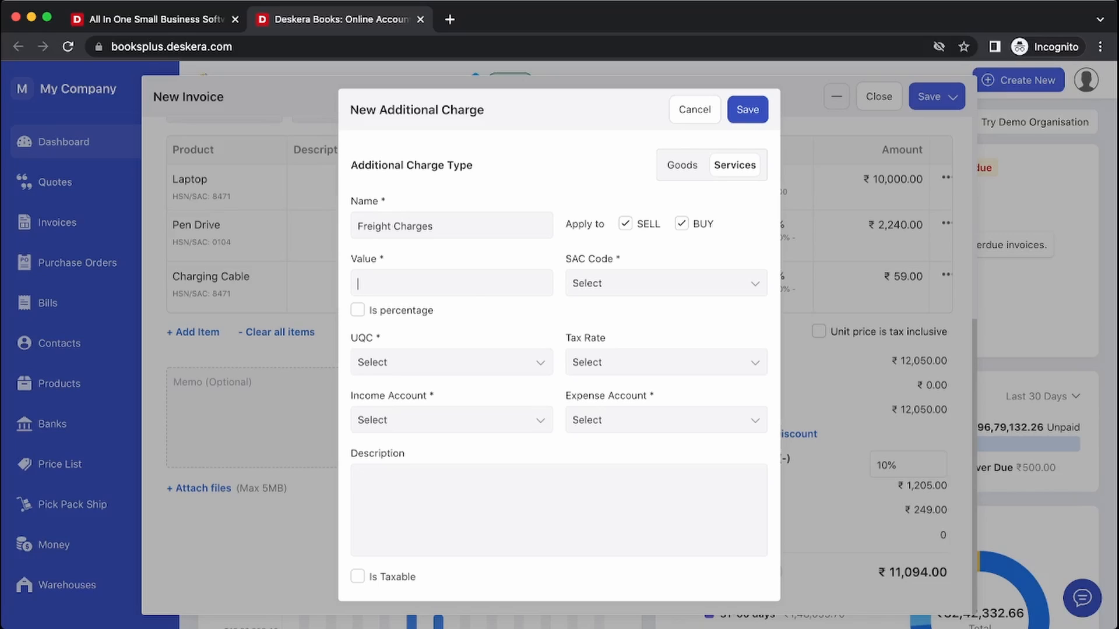
{"action": "left_click", "coordinate": [358, 310]}
{"action": "double_click", "coordinate": [362, 284]}
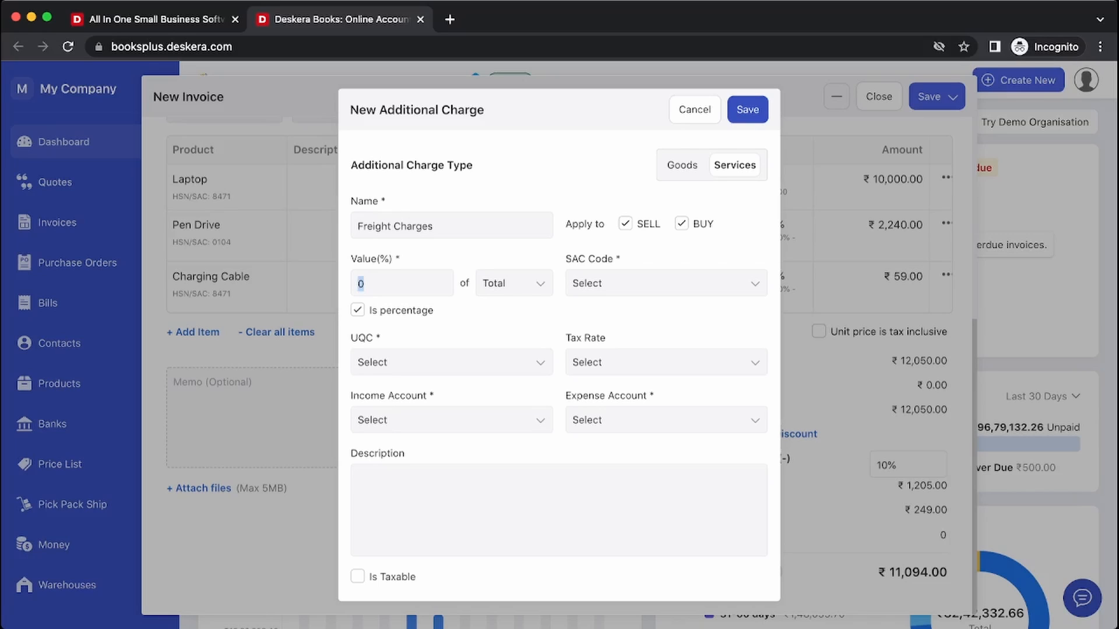
{"action": "type", "text": "5"}
{"action": "left_click", "coordinate": [514, 284]}
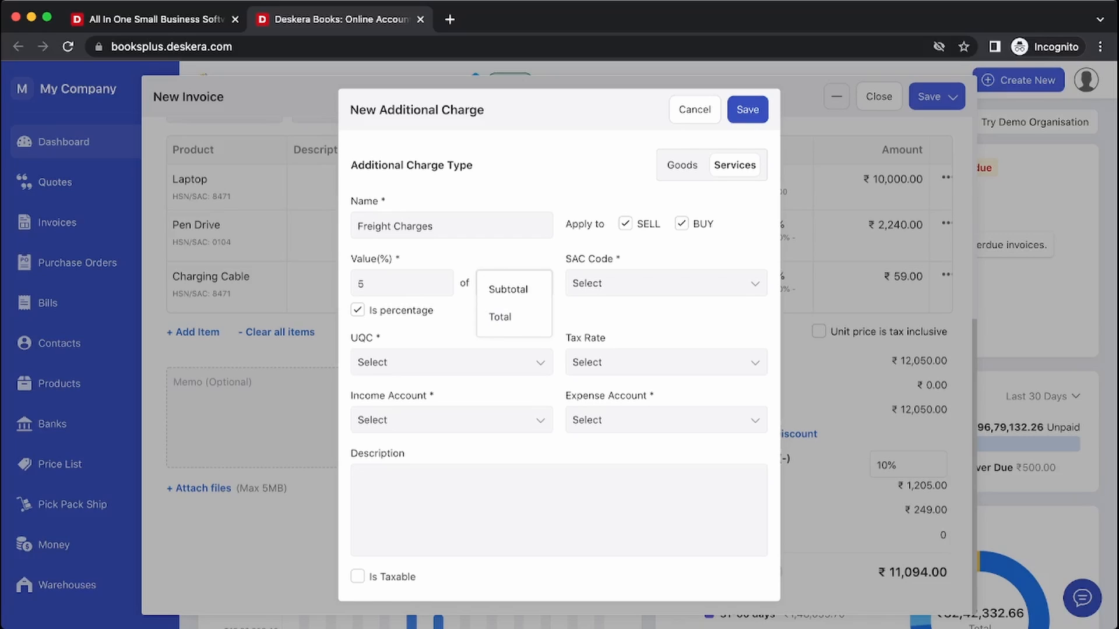
{"action": "left_click", "coordinate": [357, 310]}
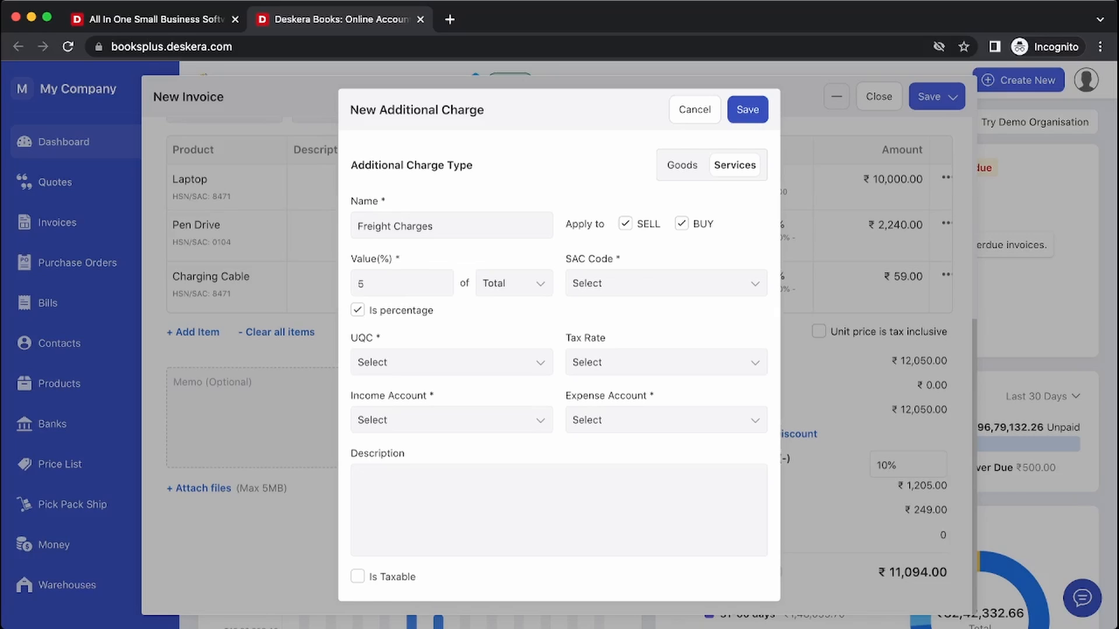
{"action": "left_click", "coordinate": [514, 284]}
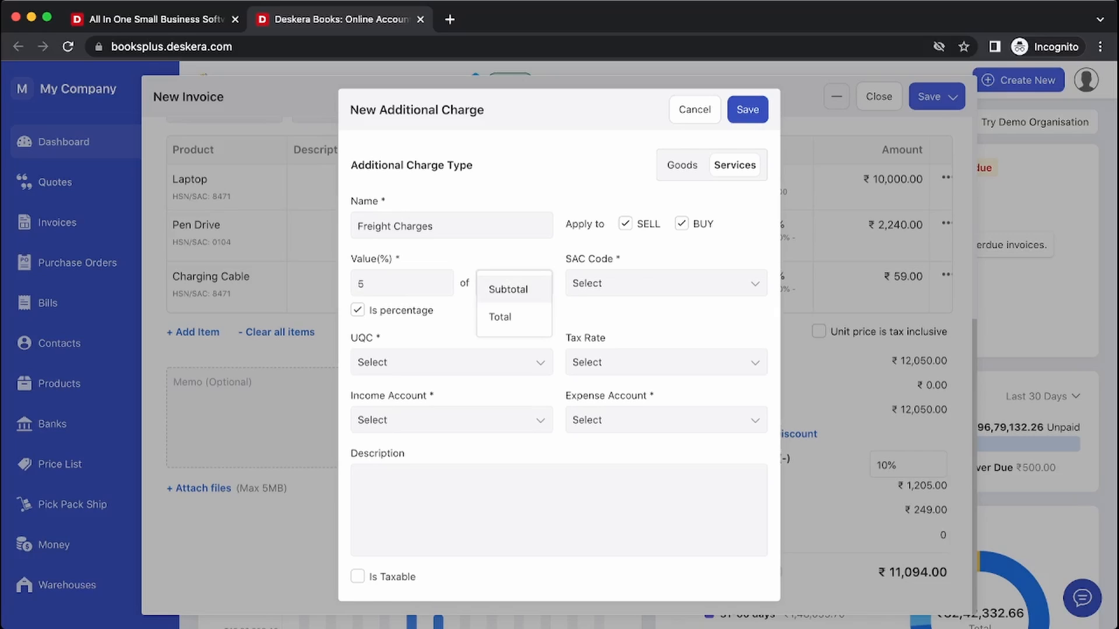
{"action": "left_click", "coordinate": [501, 317]}
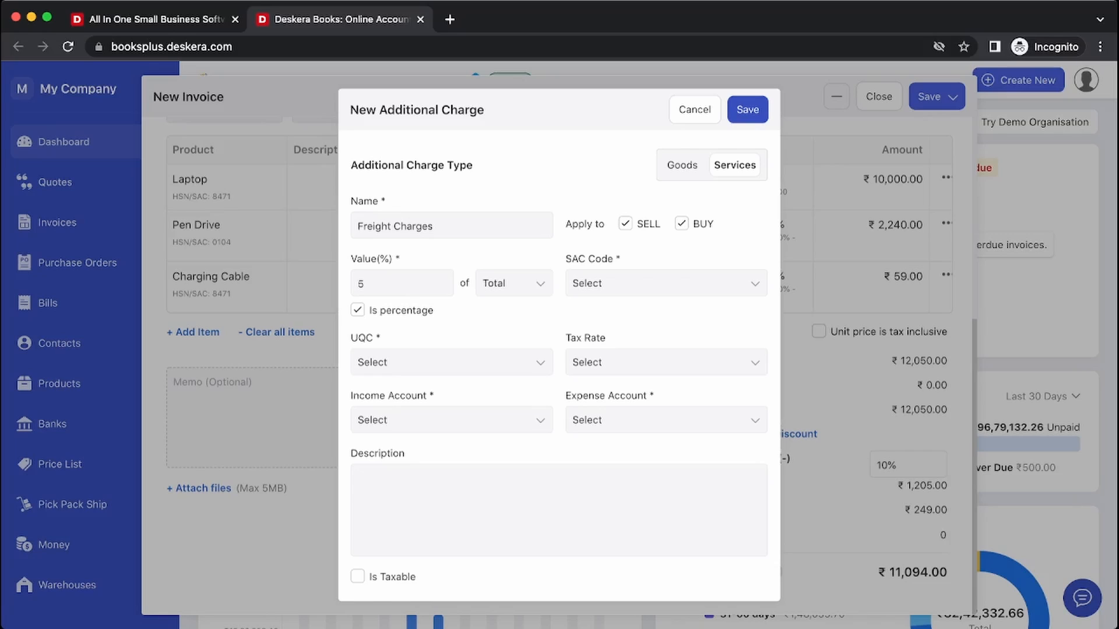
Assign SAC code 99 and the UQC OTH-OTHERS to the Freight Charges
{"action": "left_click", "coordinate": [666, 284]}
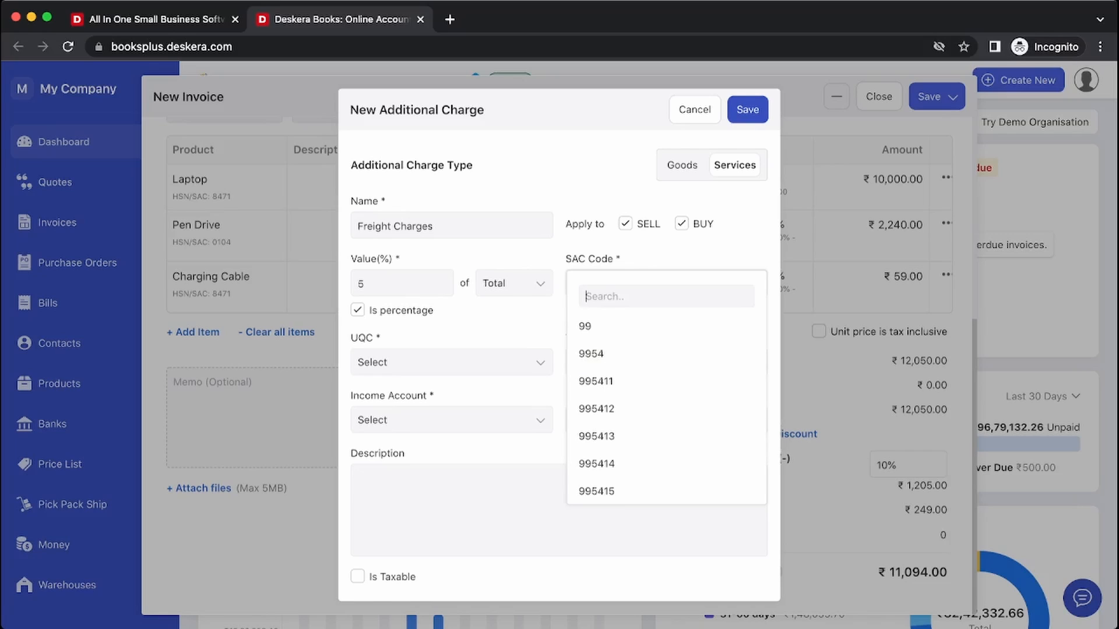
{"action": "left_click", "coordinate": [666, 326]}
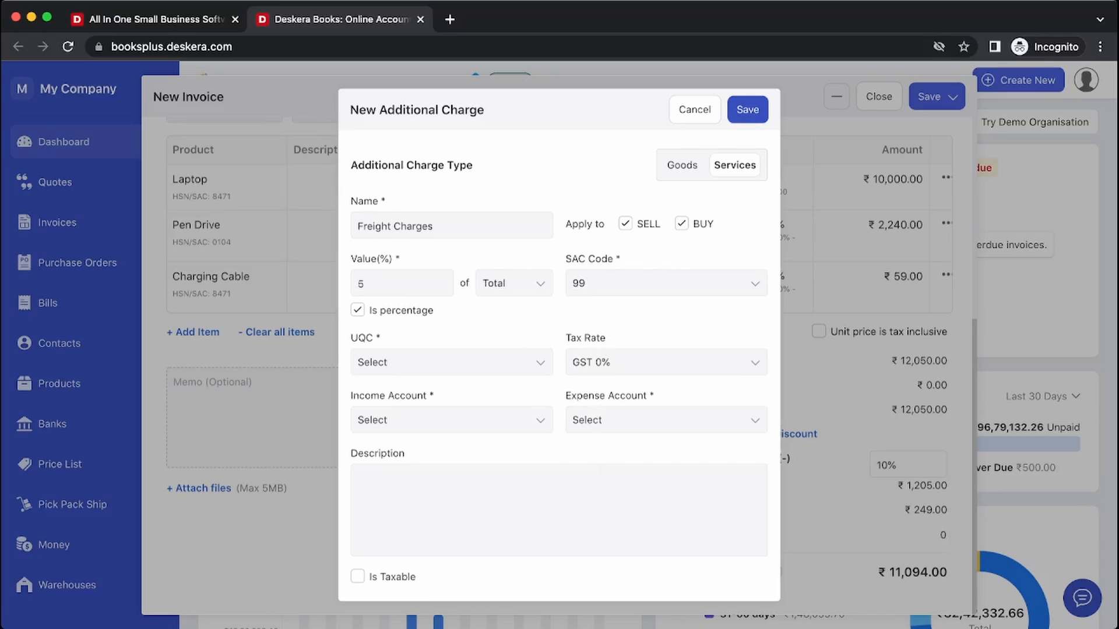
{"action": "left_click", "coordinate": [451, 362]}
{"action": "type", "text": "n"}
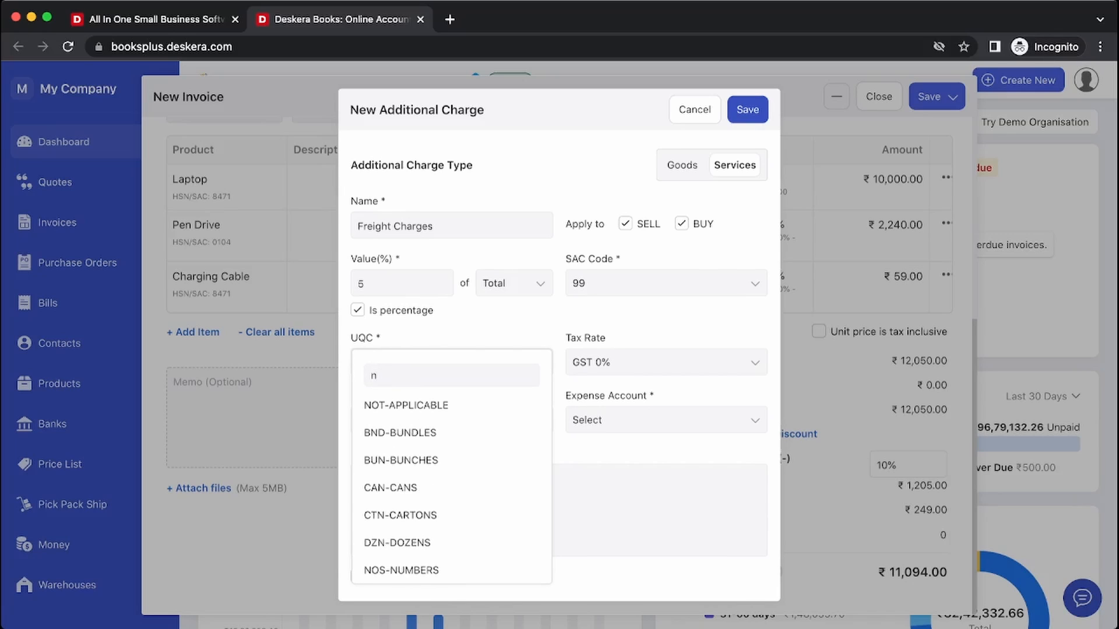
{"action": "key", "text": "BackSpace"}
{"action": "type", "text": "ot"}
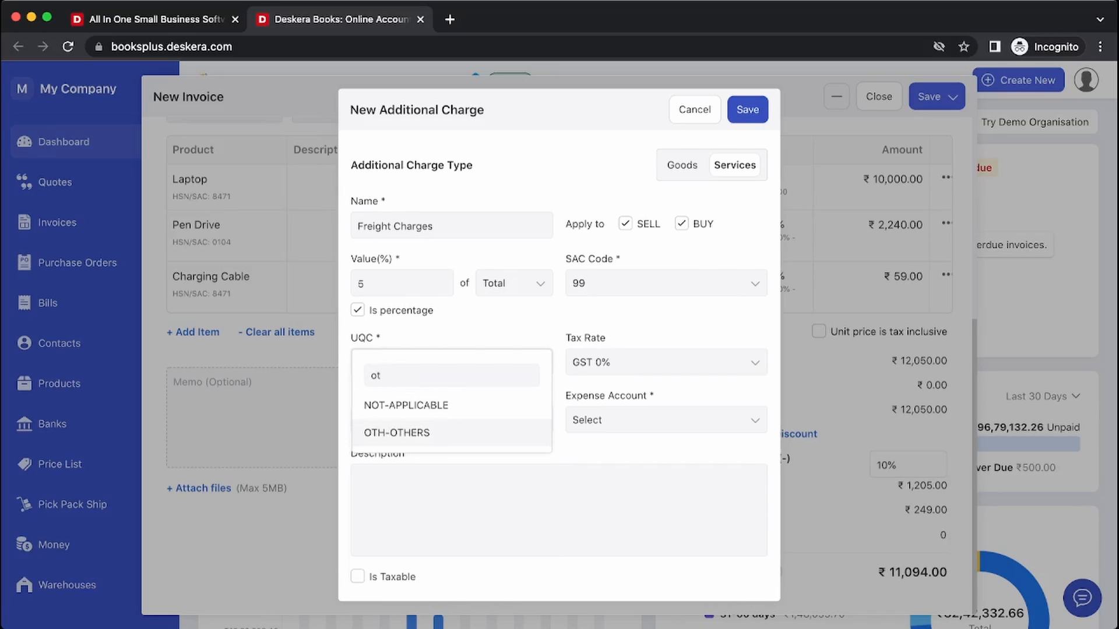
{"action": "key", "text": "Return"}
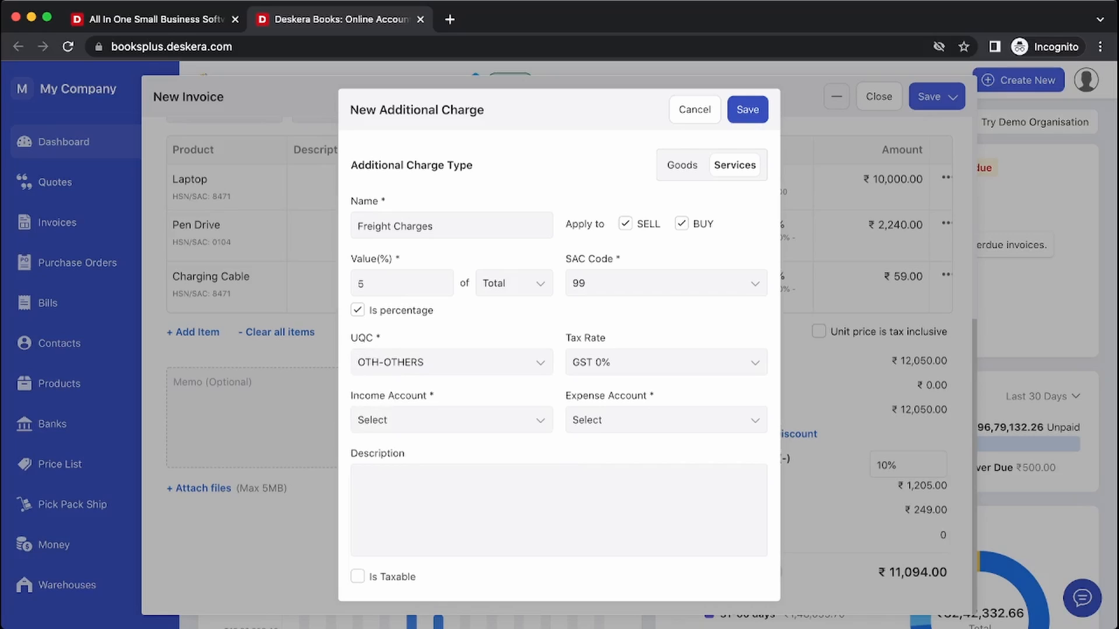
Set the Freight Charges tax rate to GST 18% and the income account to Sales
{"action": "left_click", "coordinate": [666, 363]}
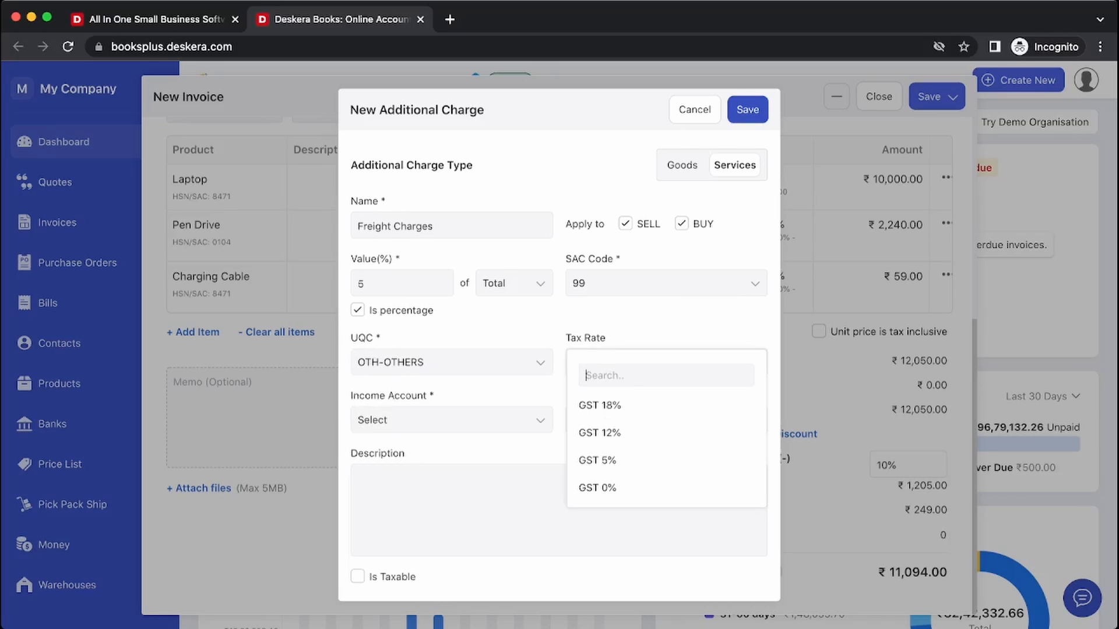
{"action": "left_click", "coordinate": [601, 406]}
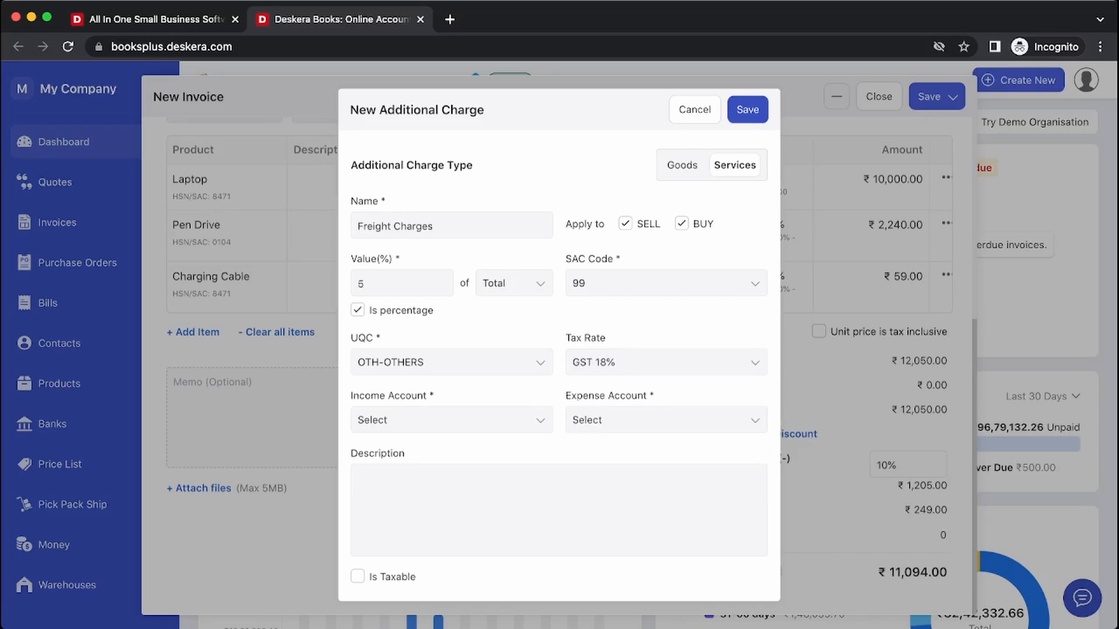
{"action": "left_click", "coordinate": [452, 420]}
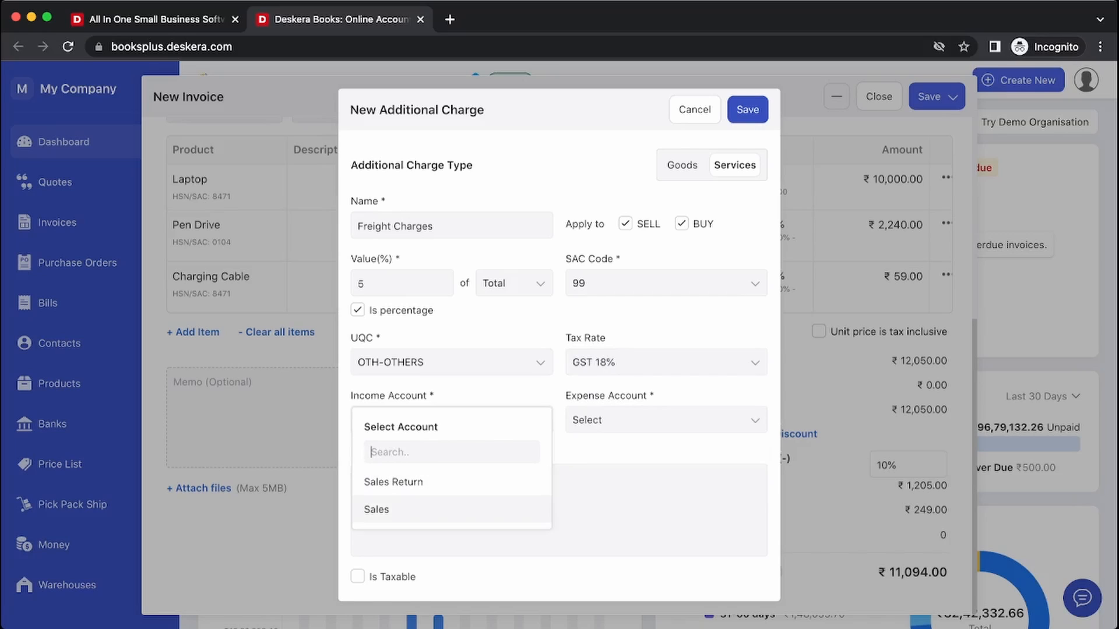
{"action": "left_click", "coordinate": [385, 510]}
Choose Freight Out Expenses as the expense account and save the Freight Charges
{"action": "left_click", "coordinate": [666, 421]}
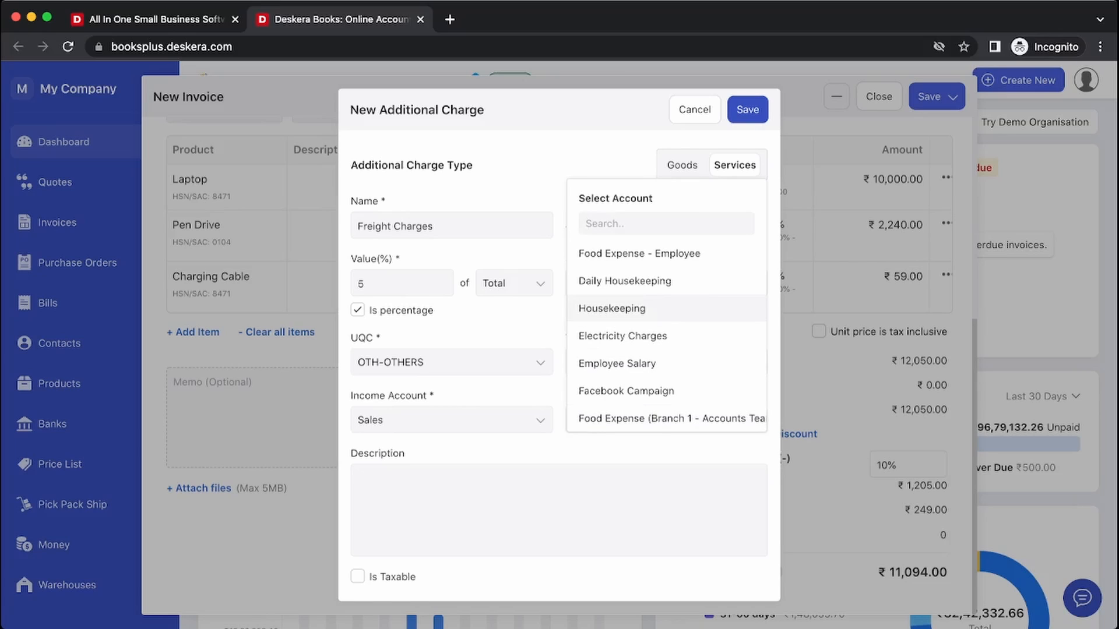
{"action": "type", "text": "expense"}
{"action": "key", "text": "super+a"}
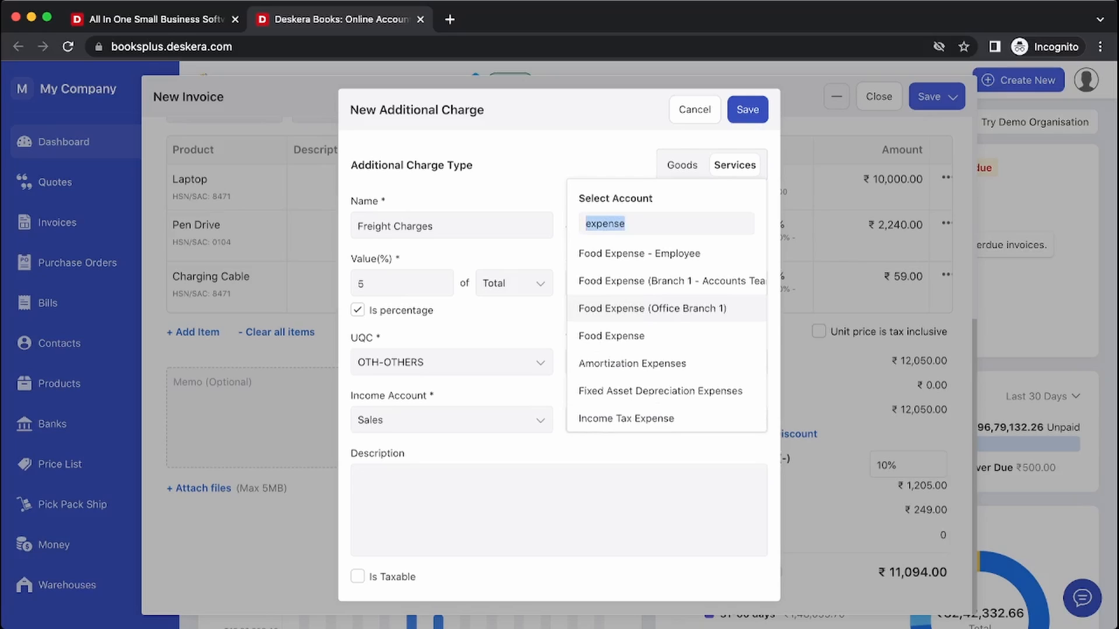
{"action": "type", "text": "frei"}
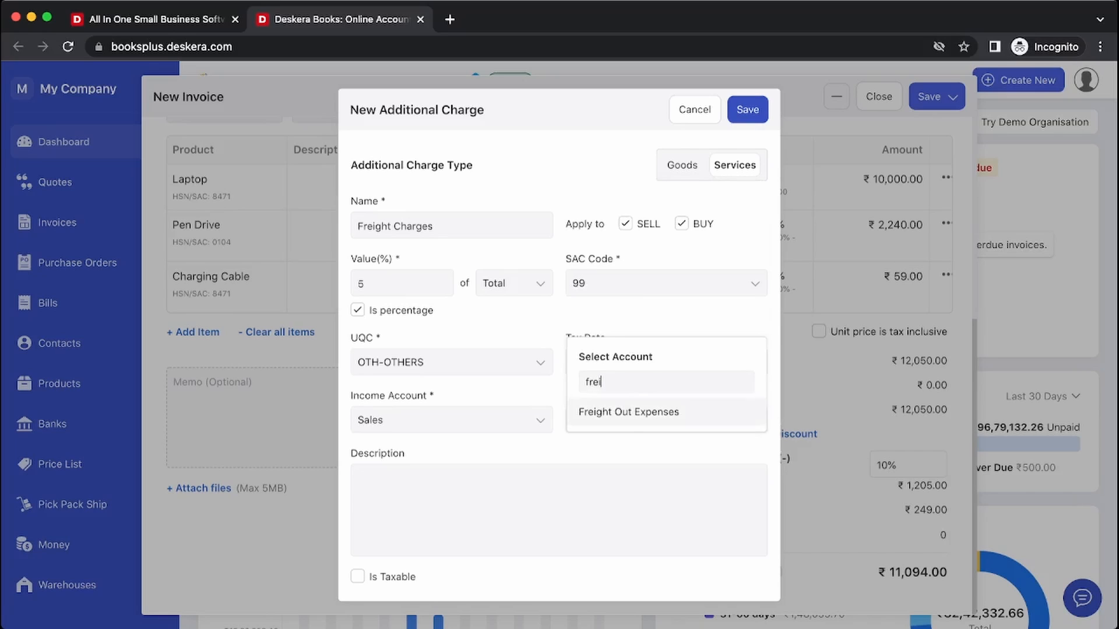
{"action": "left_click", "coordinate": [629, 412]}
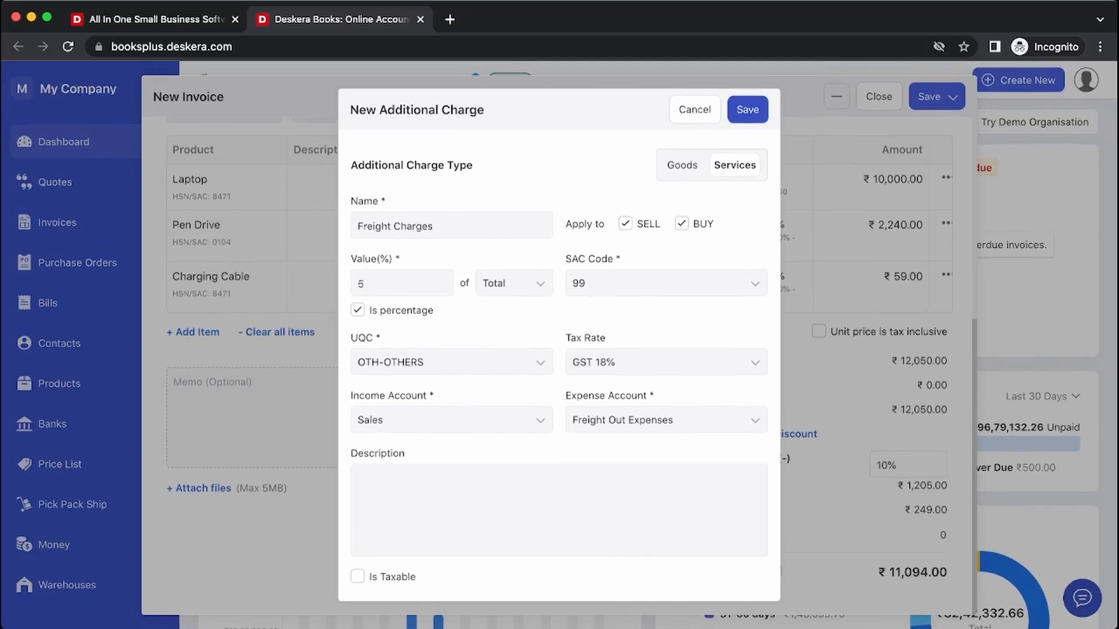
{"action": "left_click", "coordinate": [748, 109]}
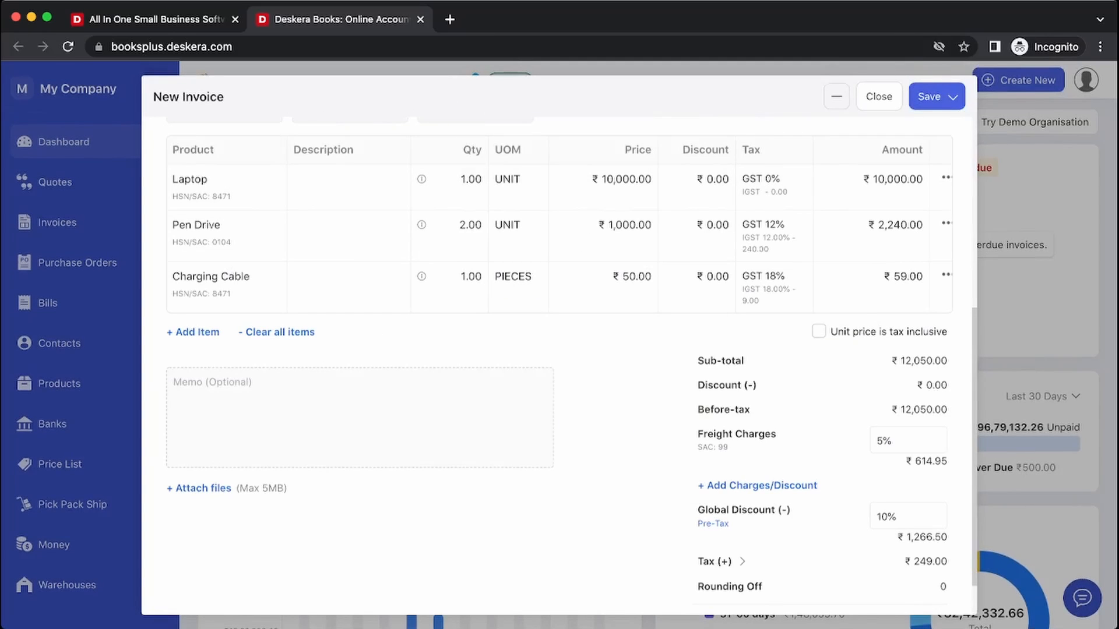
Change the Freight Charges percentage on the invoice to 3%
{"action": "mouse_move", "coordinate": [736, 438]}
{"action": "scroll", "coordinate": [700, 408], "scroll_direction": "down", "scroll_amount": 2}
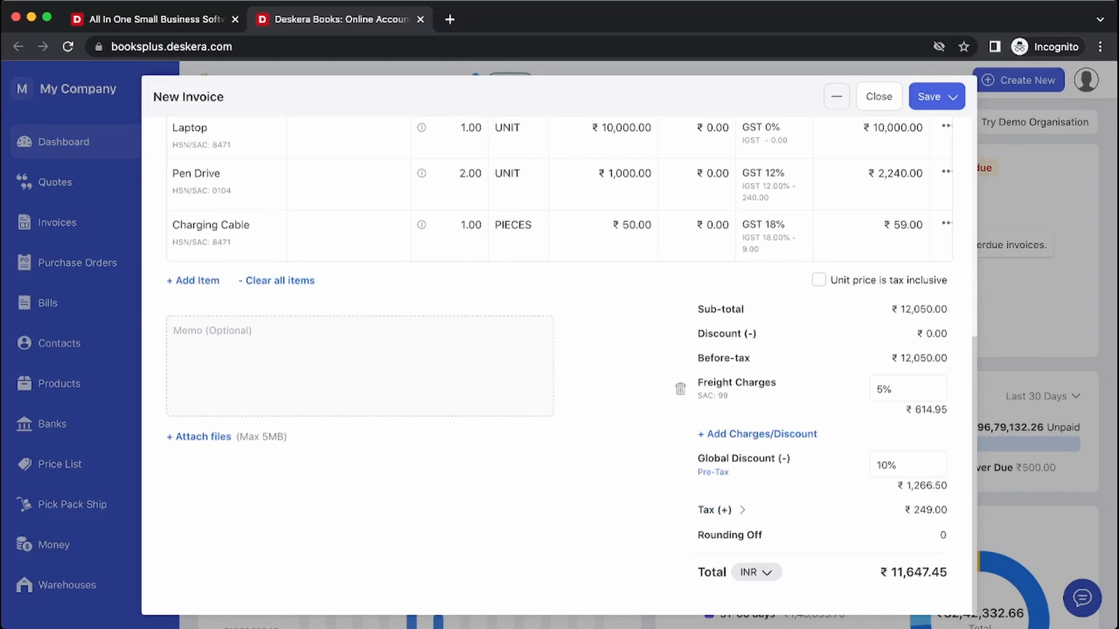
{"action": "left_click", "coordinate": [886, 389]}
{"action": "left_click", "coordinate": [890, 389]}
{"action": "key", "text": "BackSpace"}
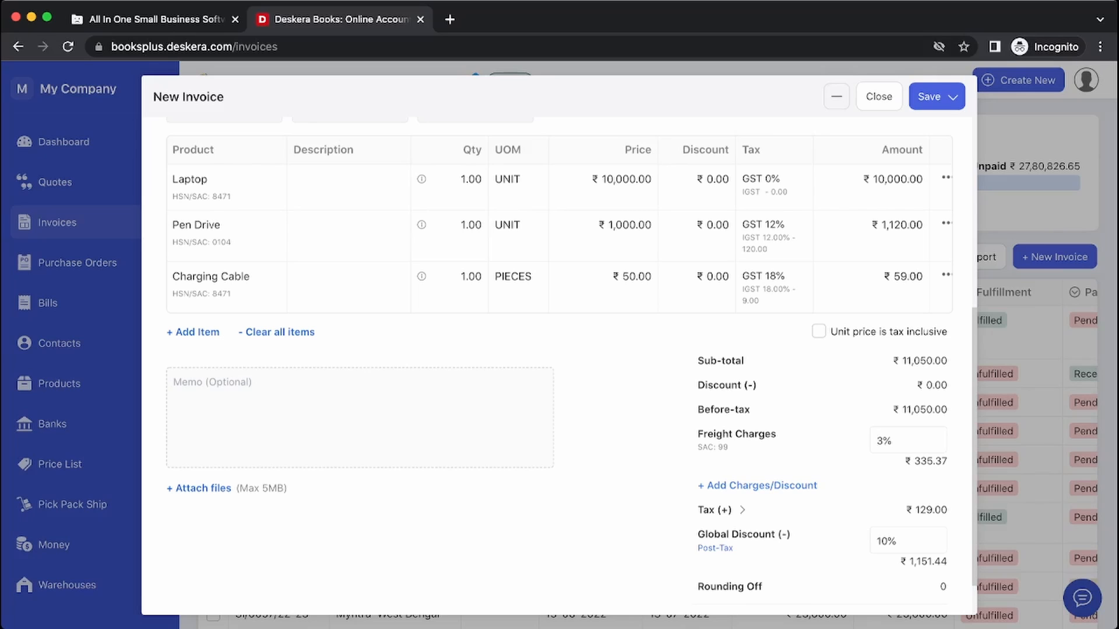
Start another additional charge named Packaging, of type Services, with a flat value of 500
{"action": "left_click", "coordinate": [762, 486]}
{"action": "left_click", "coordinate": [746, 420]}
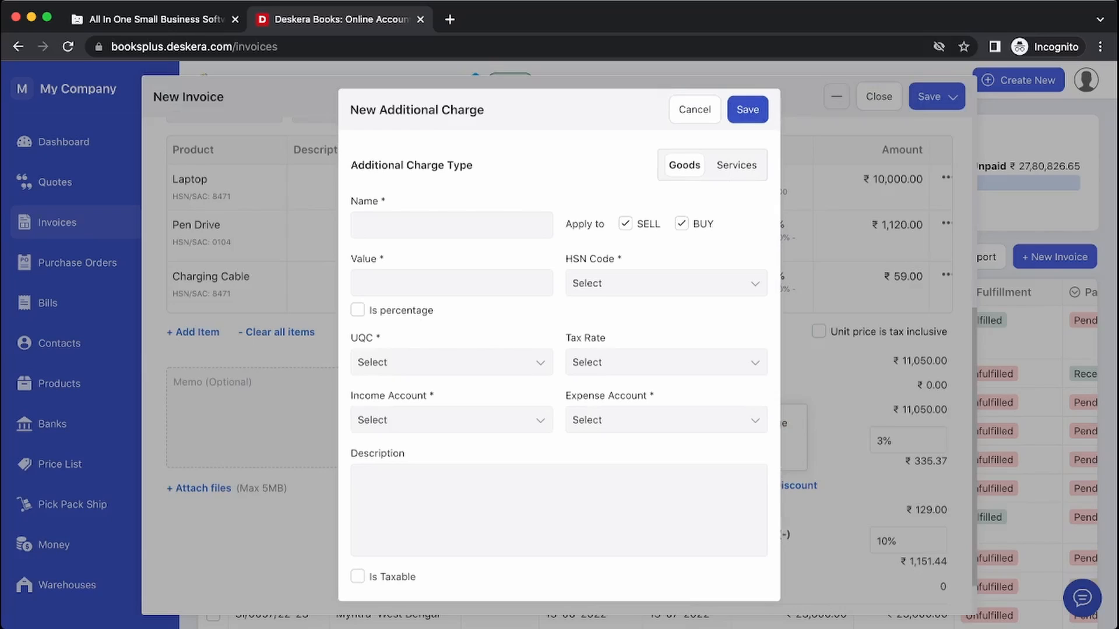
{"action": "type", "text": "Packaging"}
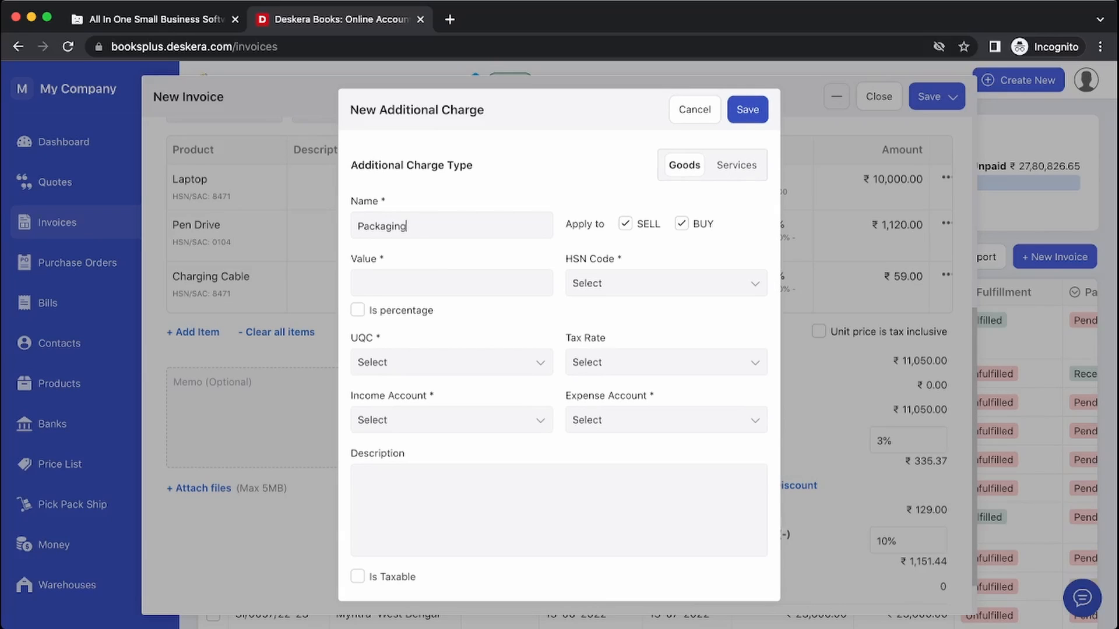
{"action": "left_click", "coordinate": [736, 165]}
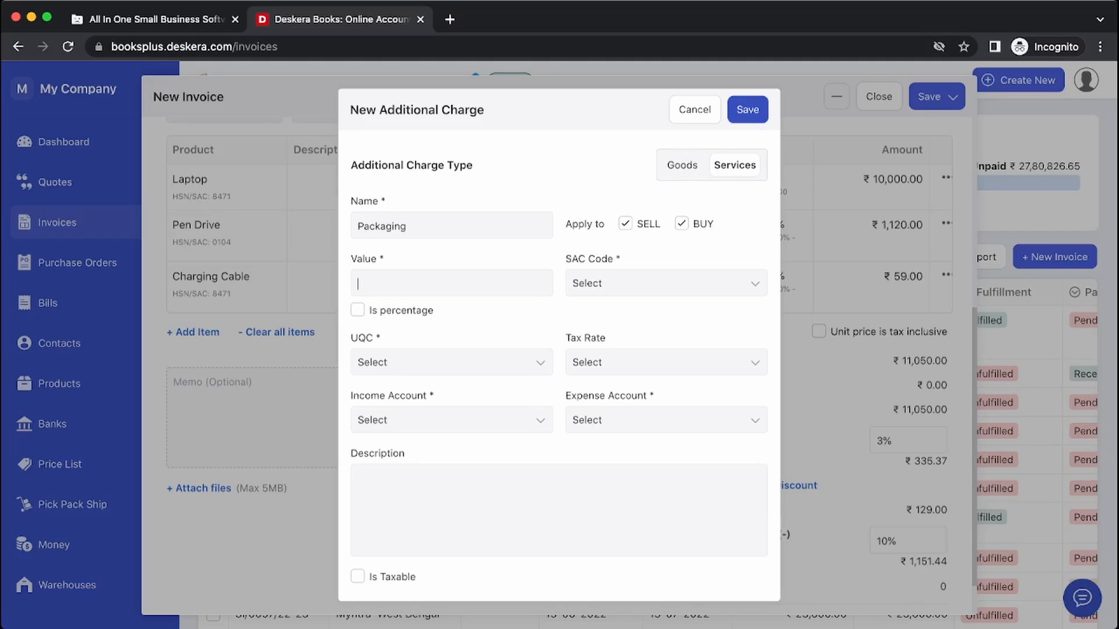
{"action": "type", "text": "500"}
Assign SAC code 995411 and the UQC OTH-OTHERS to the Packaging charge
{"action": "left_click", "coordinate": [666, 283]}
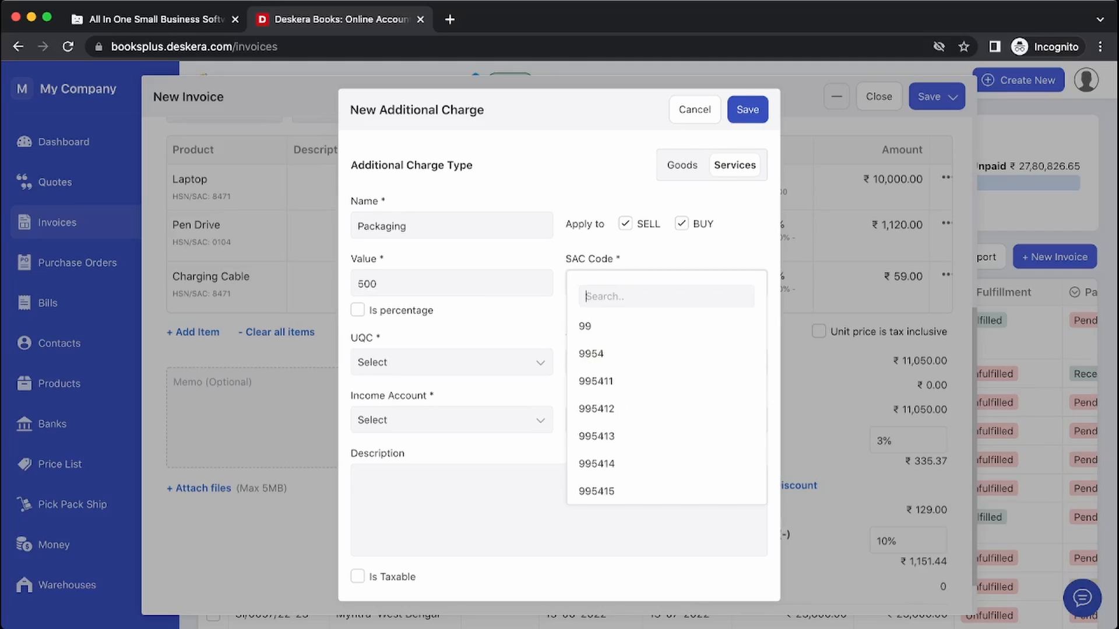
{"action": "left_click", "coordinate": [665, 380]}
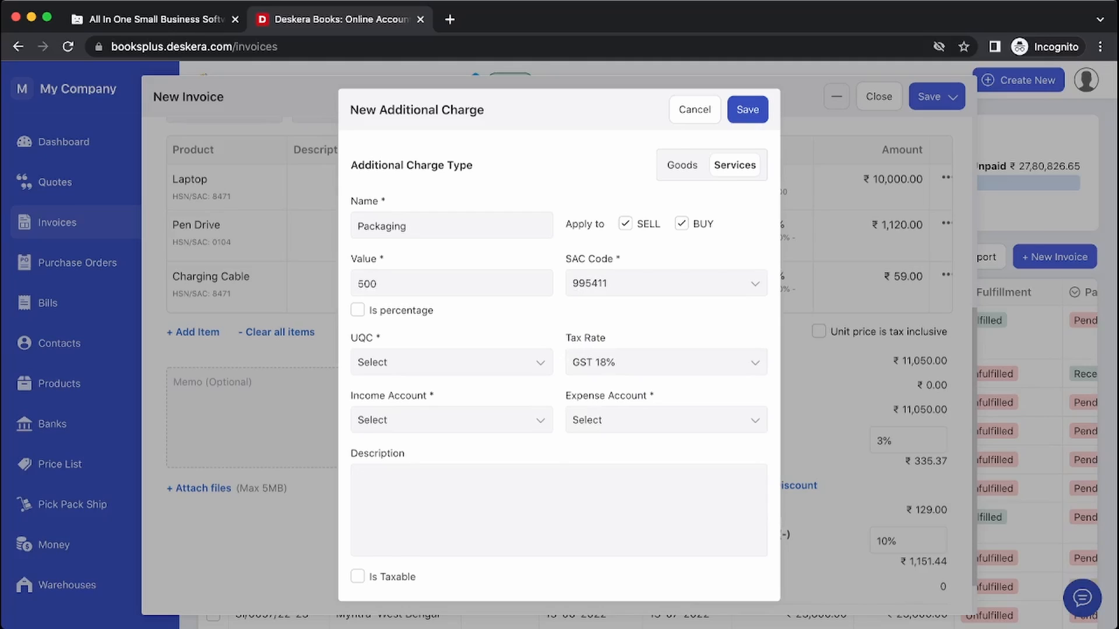
{"action": "left_click", "coordinate": [452, 362]}
{"action": "type", "text": "other"}
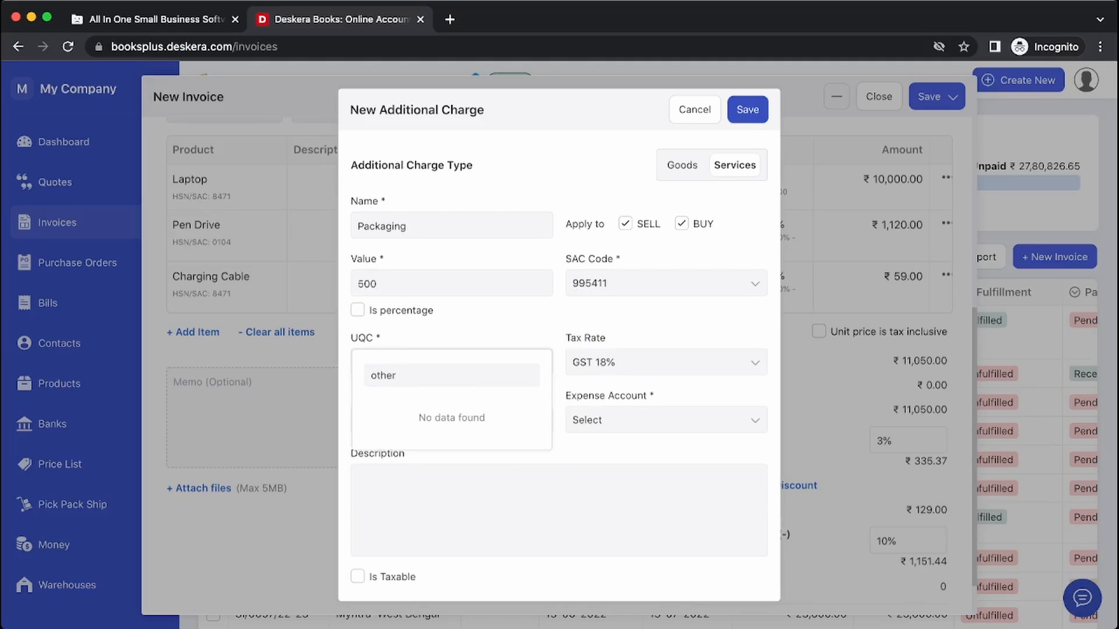
{"action": "key", "text": "BackSpace"}
{"action": "key", "text": "Return"}
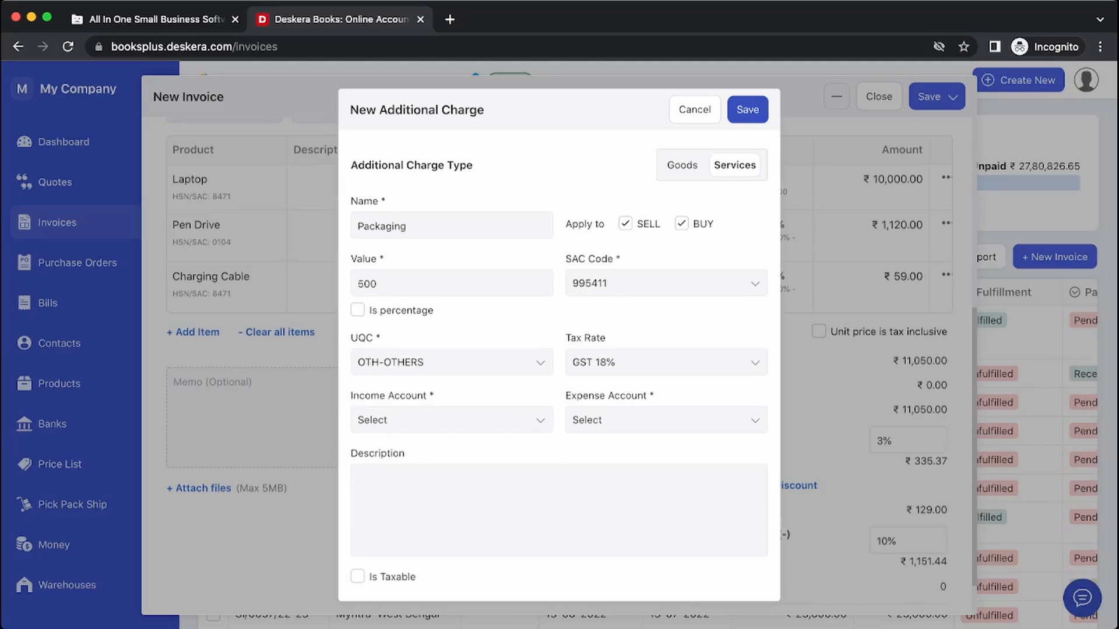
Set the Packaging charge's income account to Sales and expense account to Office Expenditure, and save the charge
{"action": "left_click", "coordinate": [451, 420]}
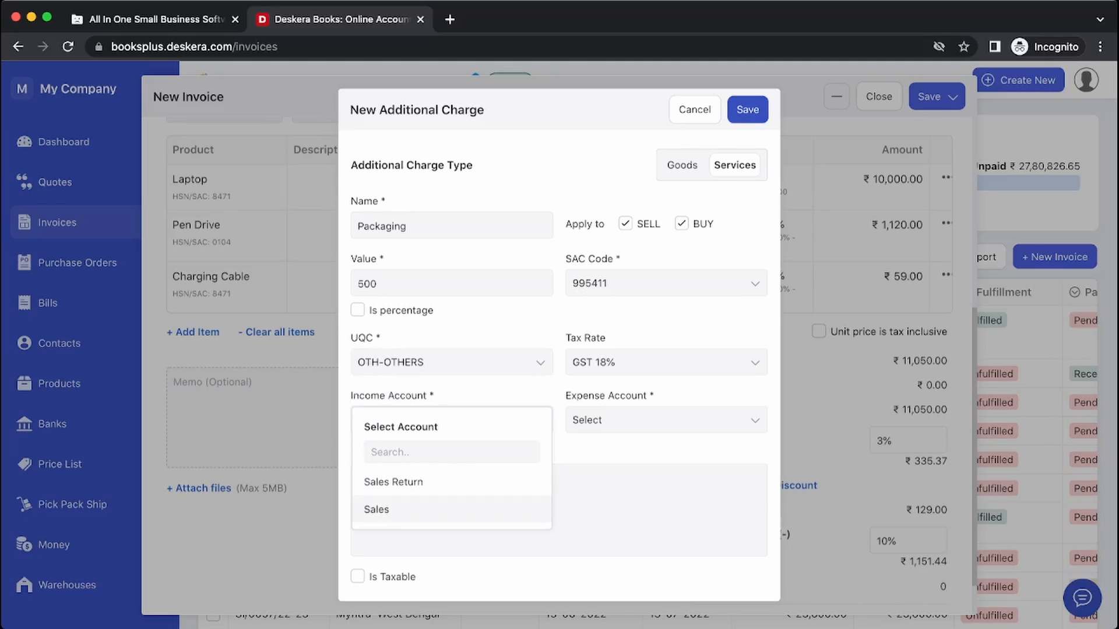
{"action": "left_click", "coordinate": [451, 509]}
{"action": "left_click", "coordinate": [666, 420]}
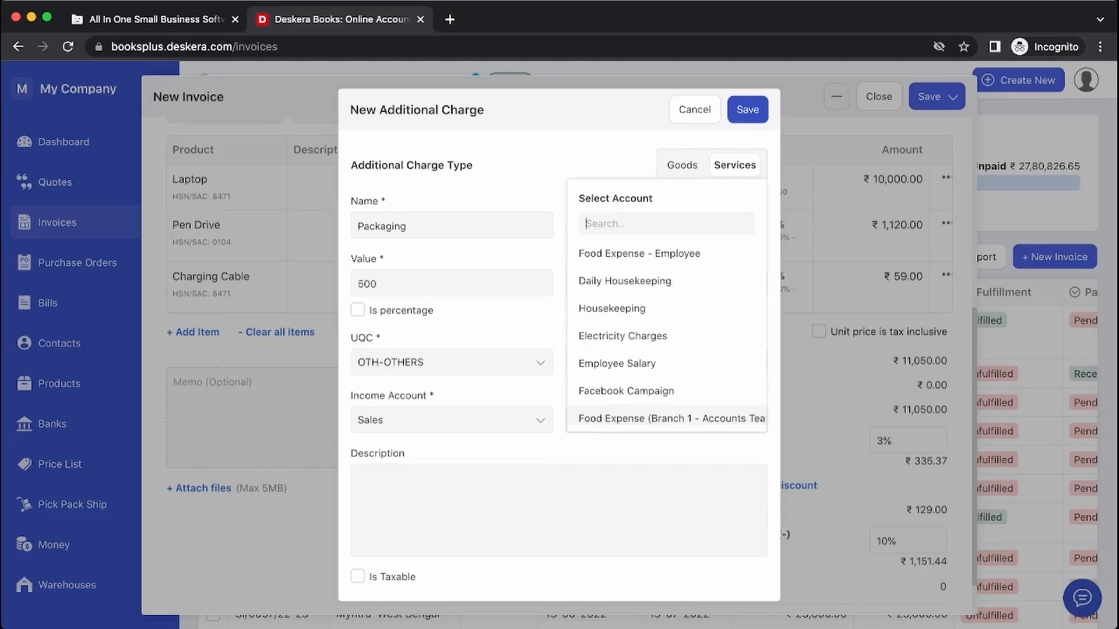
{"action": "type", "text": "mis"}
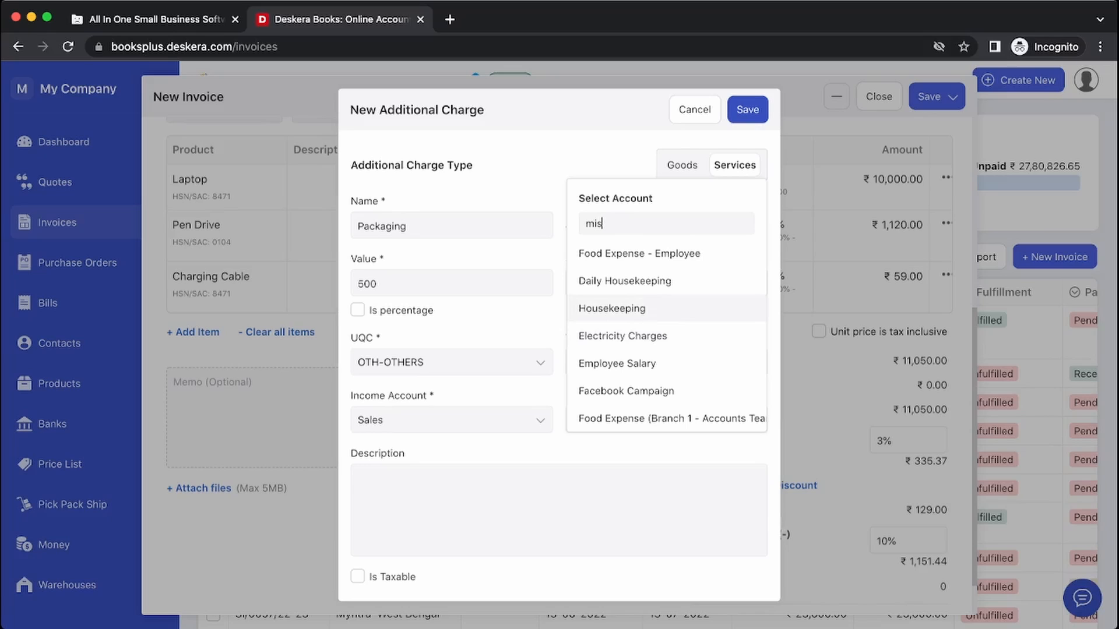
{"action": "type", "text": "c"}
{"action": "scroll", "coordinate": [666, 308], "scroll_direction": "down", "scroll_amount": 5}
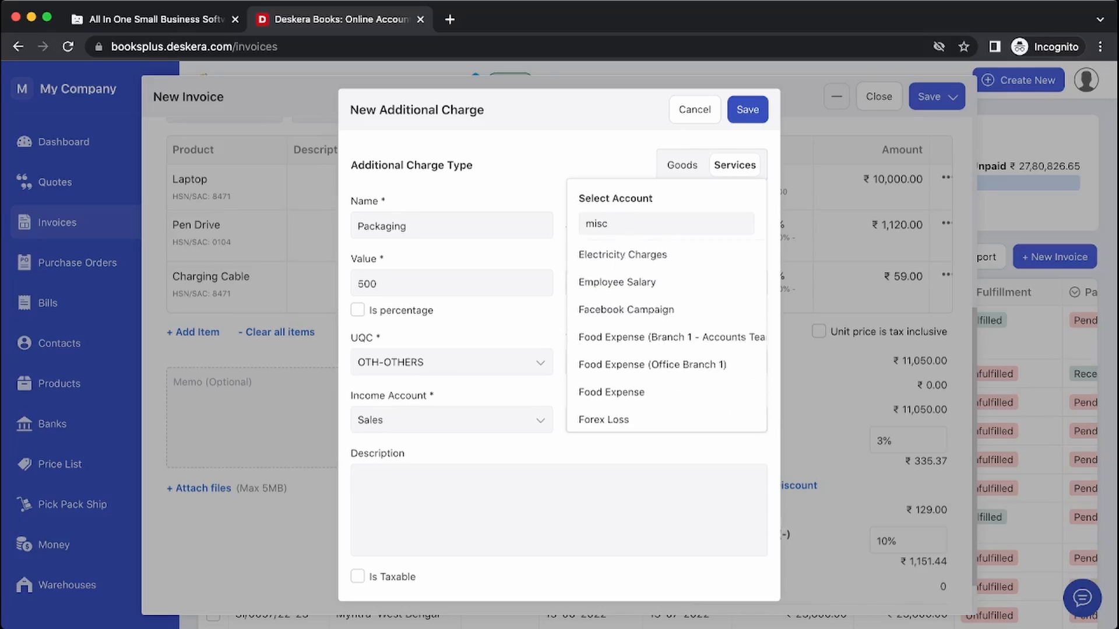
{"action": "left_click", "coordinate": [622, 384]}
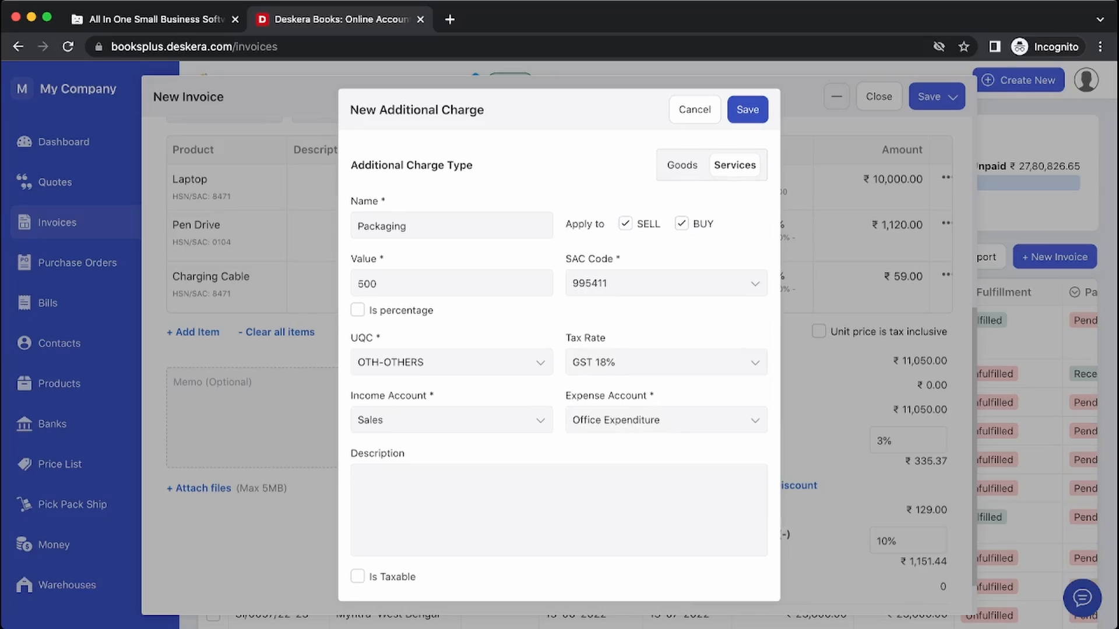
{"action": "left_click", "coordinate": [747, 110]}
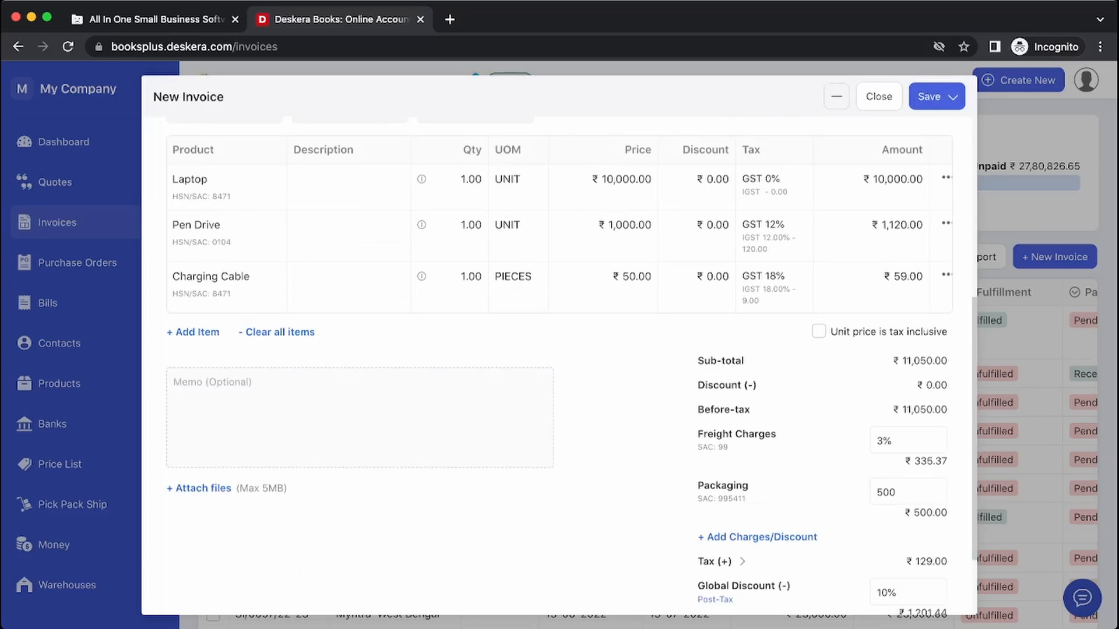
Change the Packaging charge amount on the invoice to 250
{"action": "scroll", "coordinate": [676, 413], "scroll_direction": "down", "scroll_amount": 3}
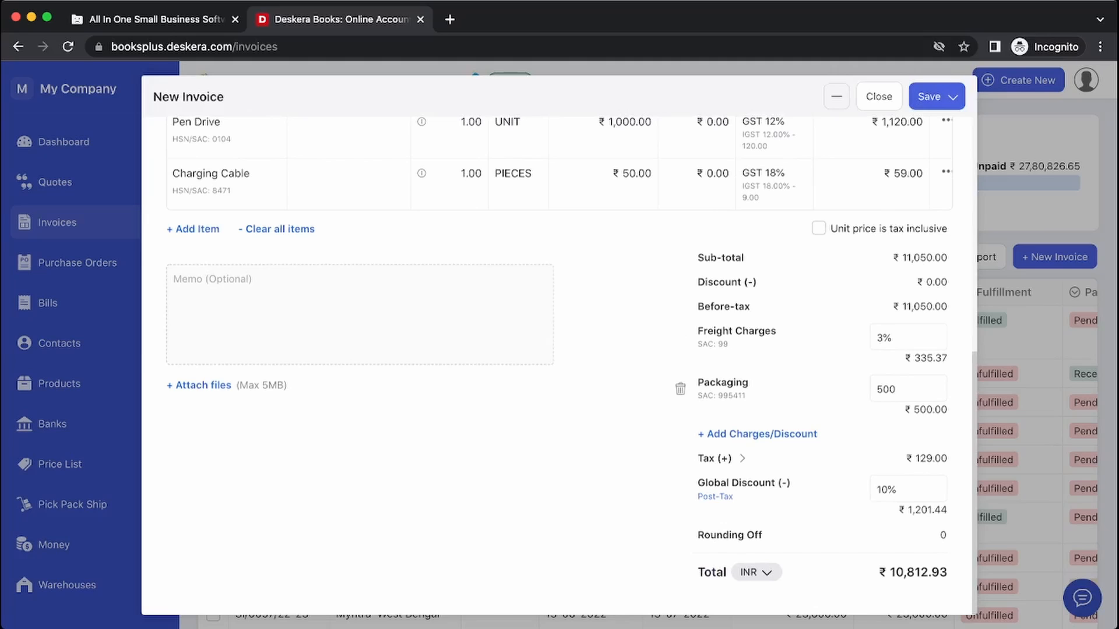
{"action": "key", "text": "BackSpace"}
{"action": "key", "text": "BackSpace"}
{"action": "key", "text": "BackSpace"}
{"action": "type", "text": "250"}
{"action": "scroll", "coordinate": [559, 365], "scroll_direction": "up", "scroll_amount": 6}
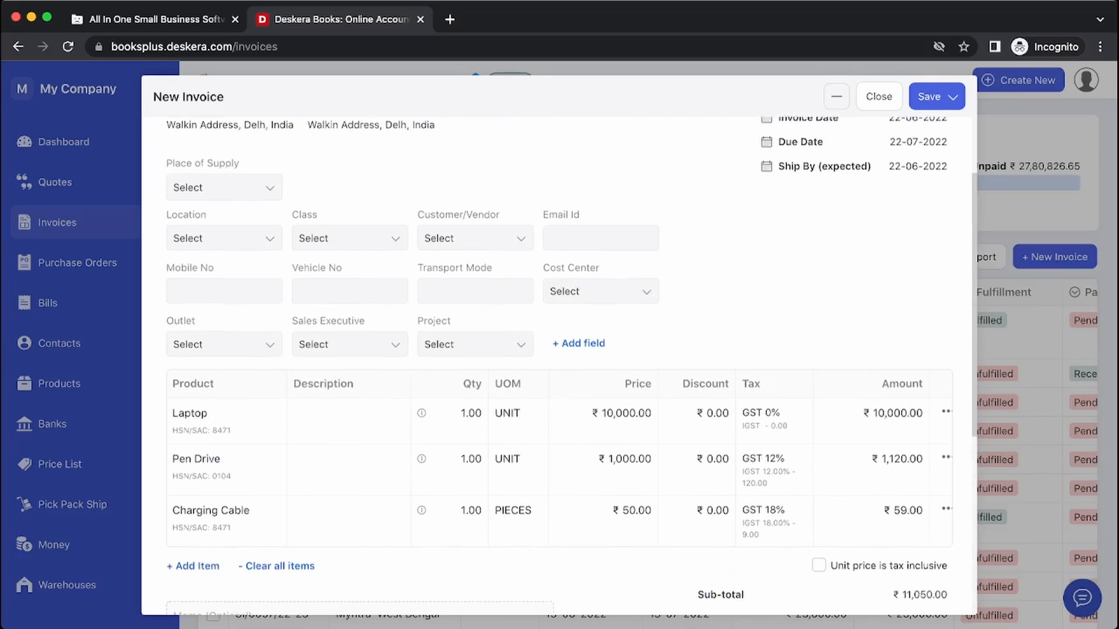
{"action": "scroll", "coordinate": [560, 366], "scroll_direction": "down", "scroll_amount": 6}
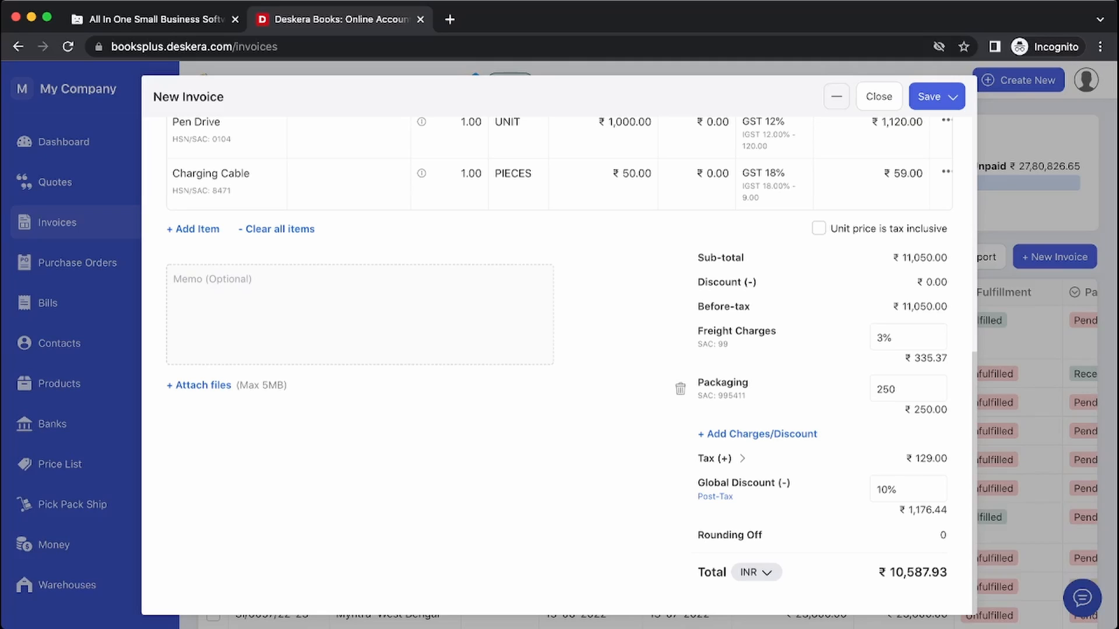
{"action": "scroll", "coordinate": [559, 367], "scroll_direction": "up", "scroll_amount": 8}
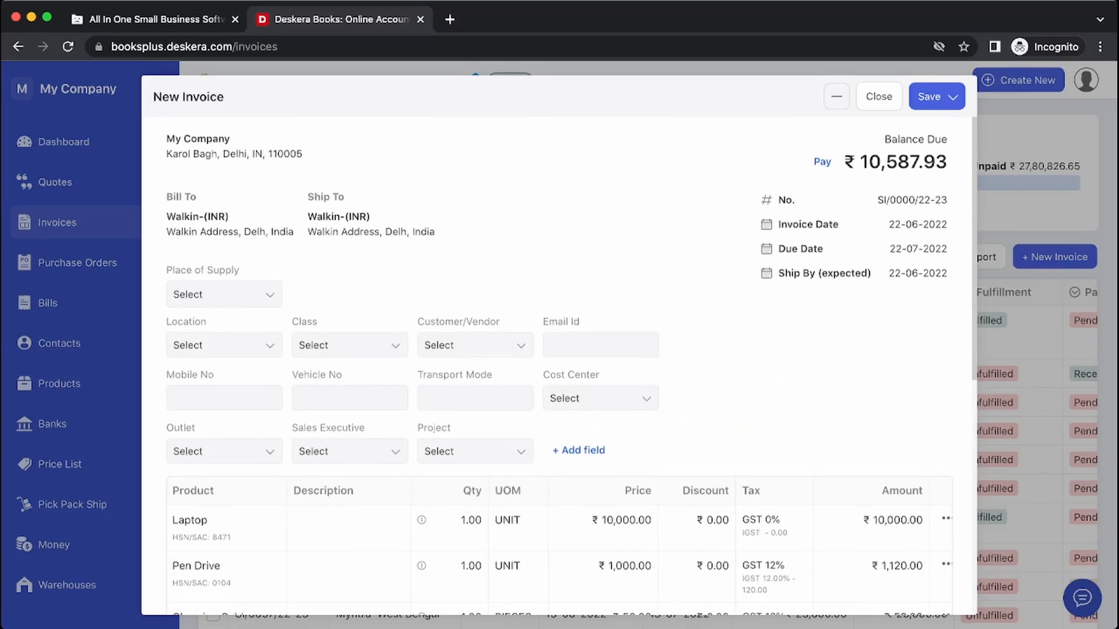